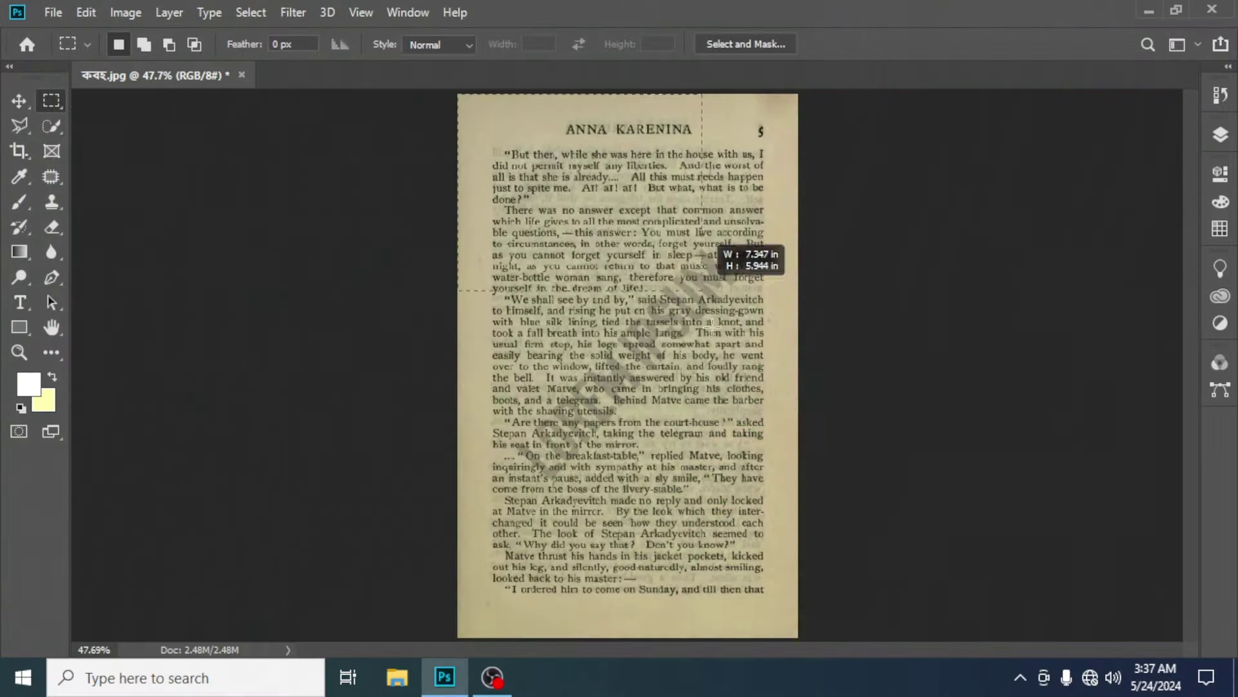
Add a Levels adjustment layer and pull the white input slider left to brighten the page.
{"action": "left_click", "coordinate": [1220, 134]}
{"action": "left_click", "coordinate": [1090, 535]}
{"action": "left_click", "coordinate": [1114, 272]}
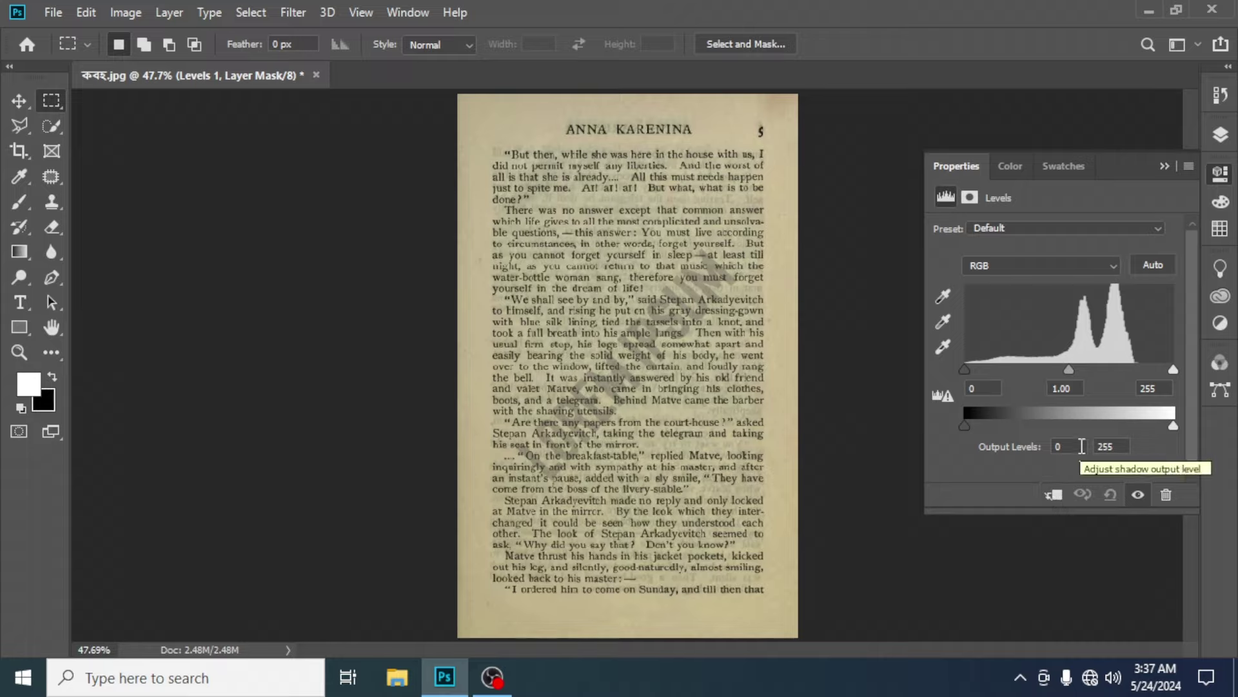
{"action": "left_click_drag", "start_coordinate": [1173, 369], "coordinate": [1076, 369]}
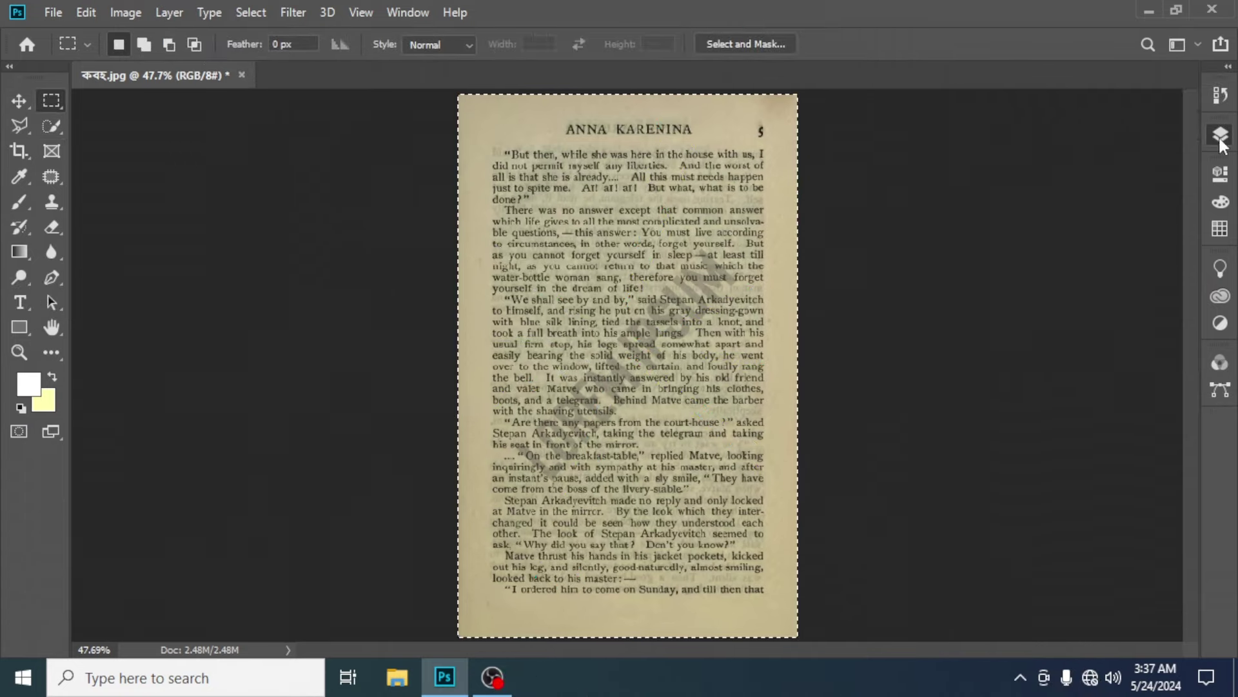
Show the layers list and add a Levels adjustment layer over the original scan.
{"action": "left_click", "coordinate": [1221, 136]}
{"action": "left_click", "coordinate": [1122, 545]}
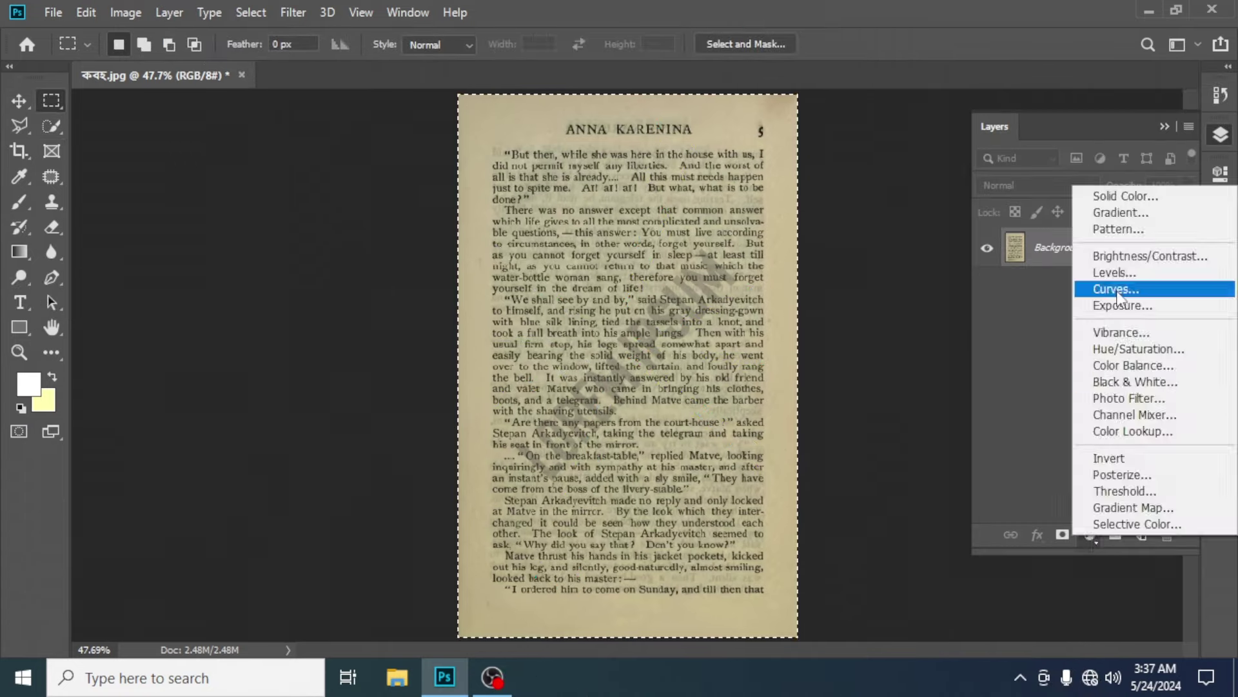
{"action": "left_click", "coordinate": [1119, 270]}
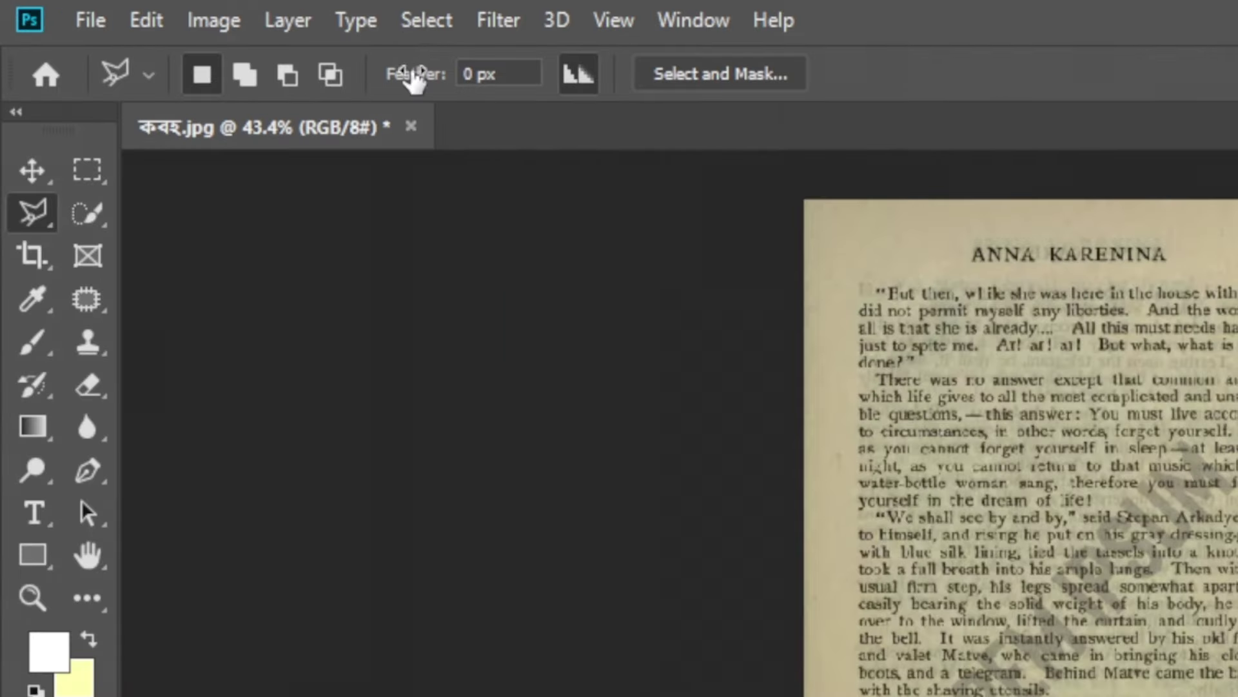
Use Color Range at Fuzziness 40 to select the sampled paper background colour.
{"action": "left_click", "coordinate": [249, 15]}
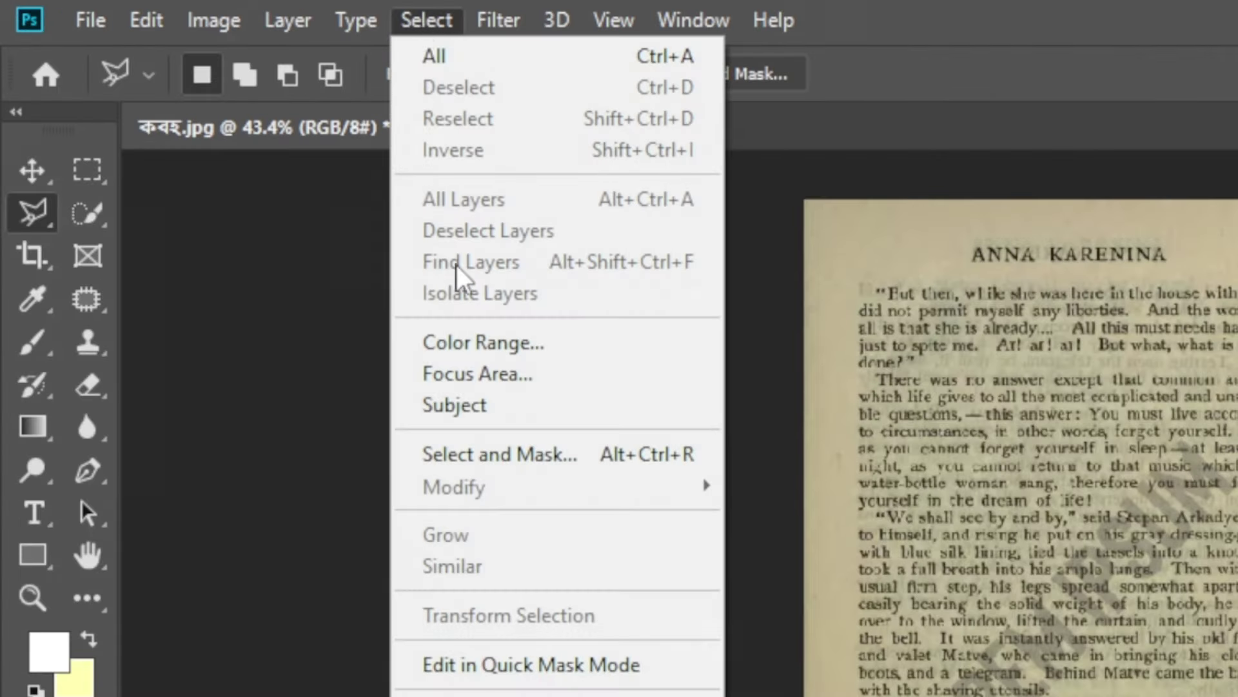
{"action": "left_click", "coordinate": [591, 351]}
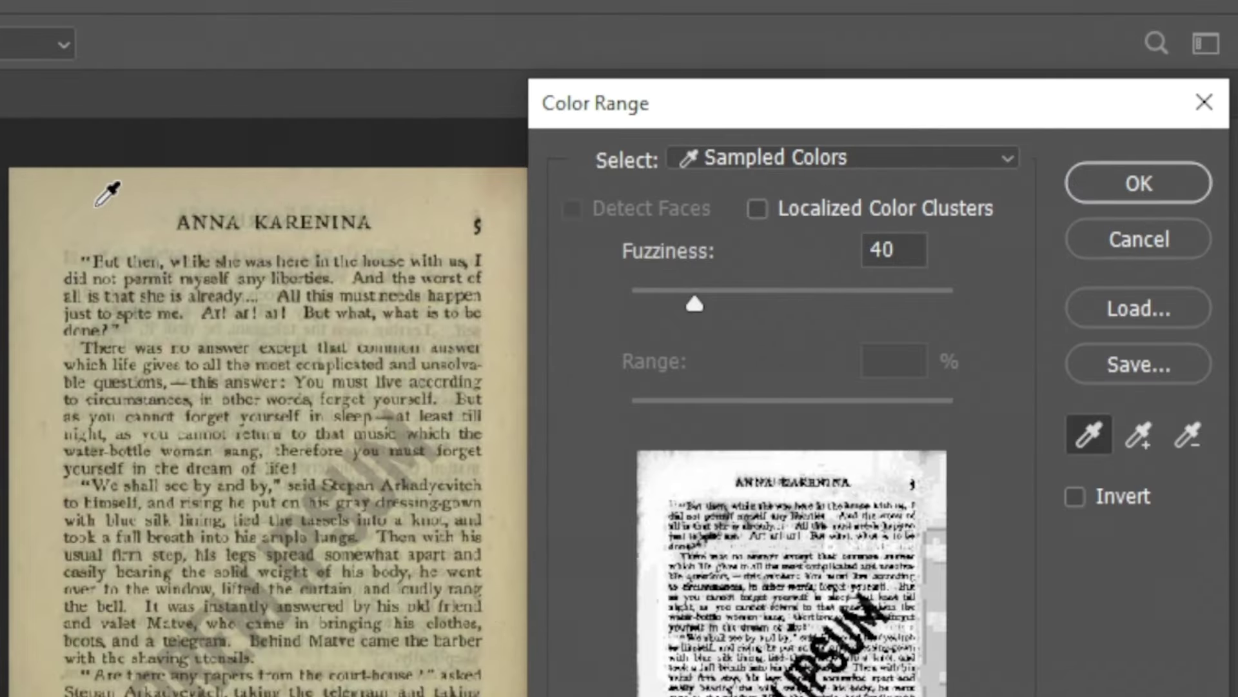
{"action": "left_click", "coordinate": [101, 206]}
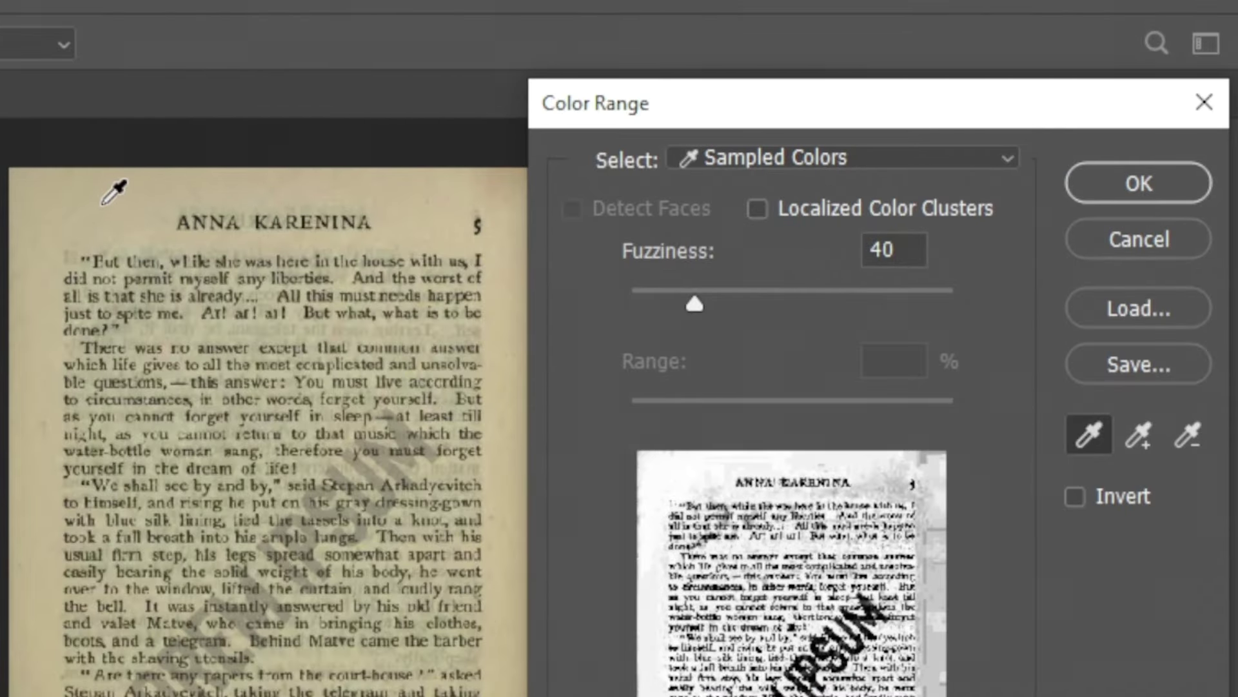
{"action": "left_click", "coordinate": [1129, 187]}
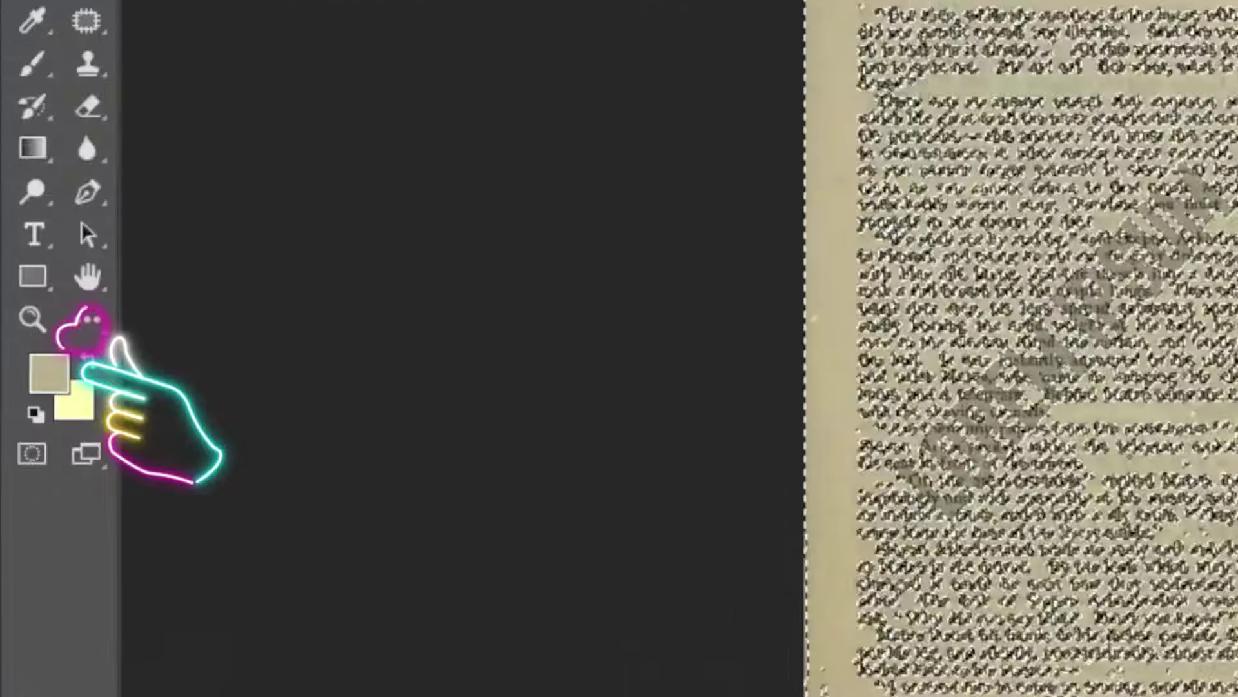
Set the foreground colour to white (ffffff) and brush it over the selected paper background.
{"action": "left_click", "coordinate": [28, 384]}
{"action": "left_click_drag", "start_coordinate": [242, 219], "coordinate": [152, 162]}
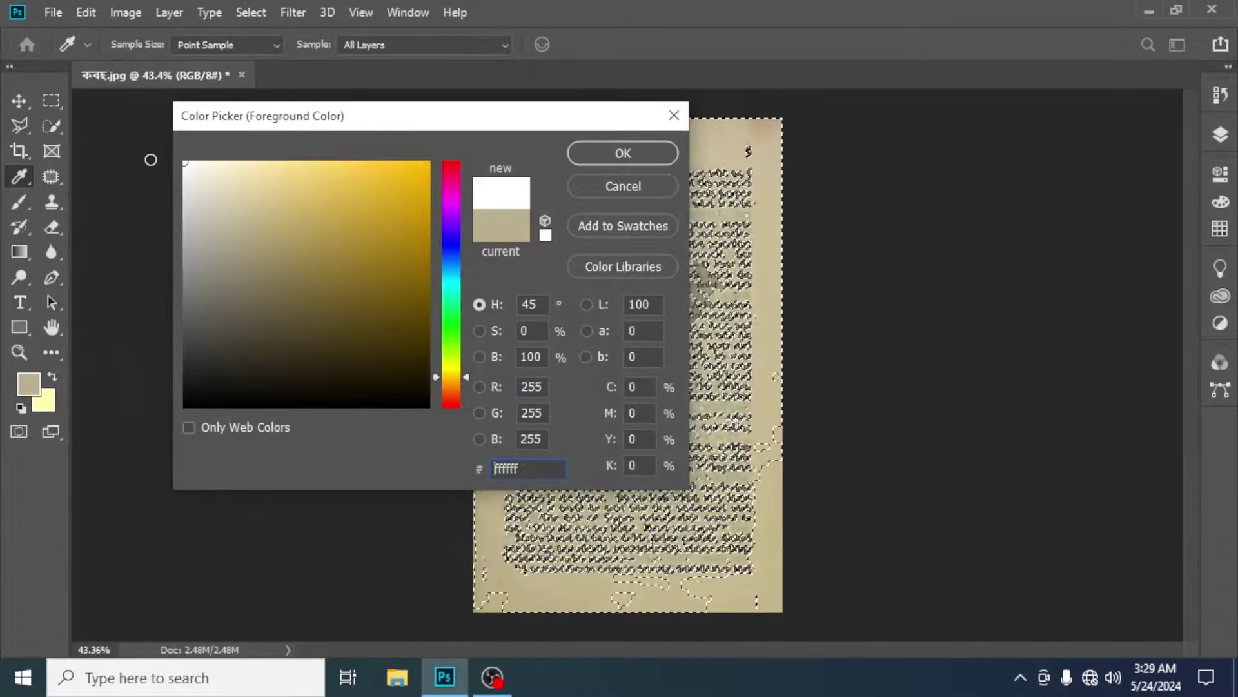
{"action": "left_click", "coordinate": [623, 152]}
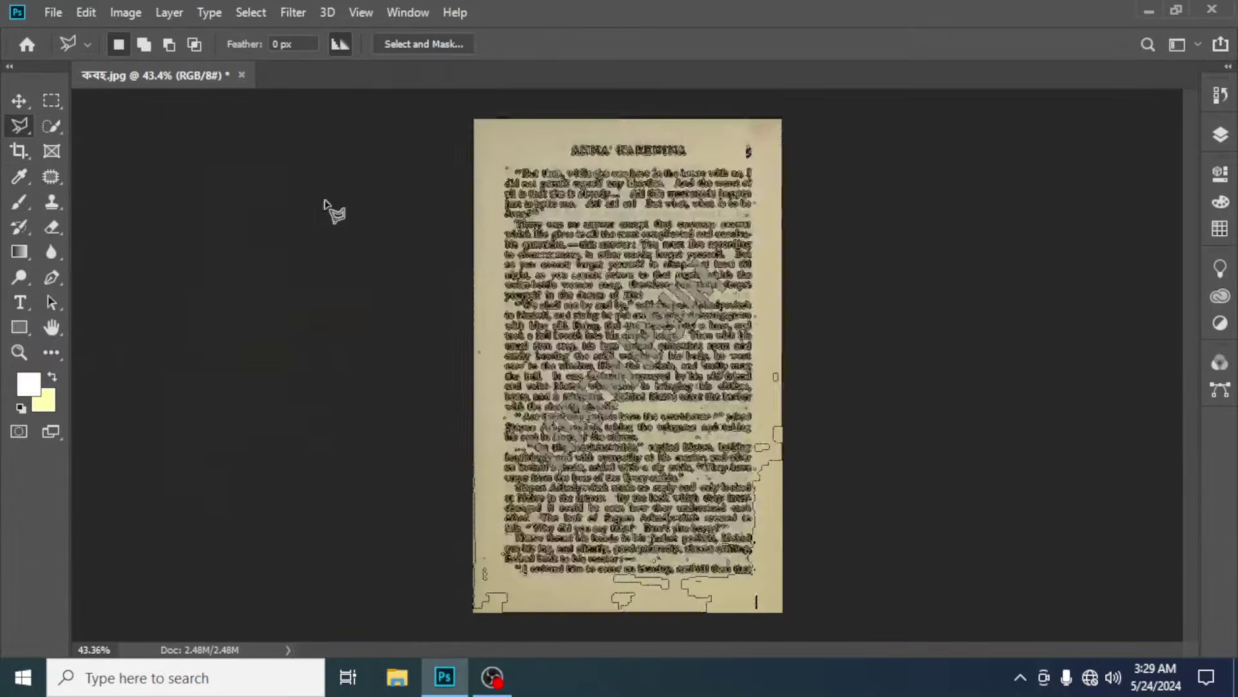
{"action": "left_click", "coordinate": [19, 202]}
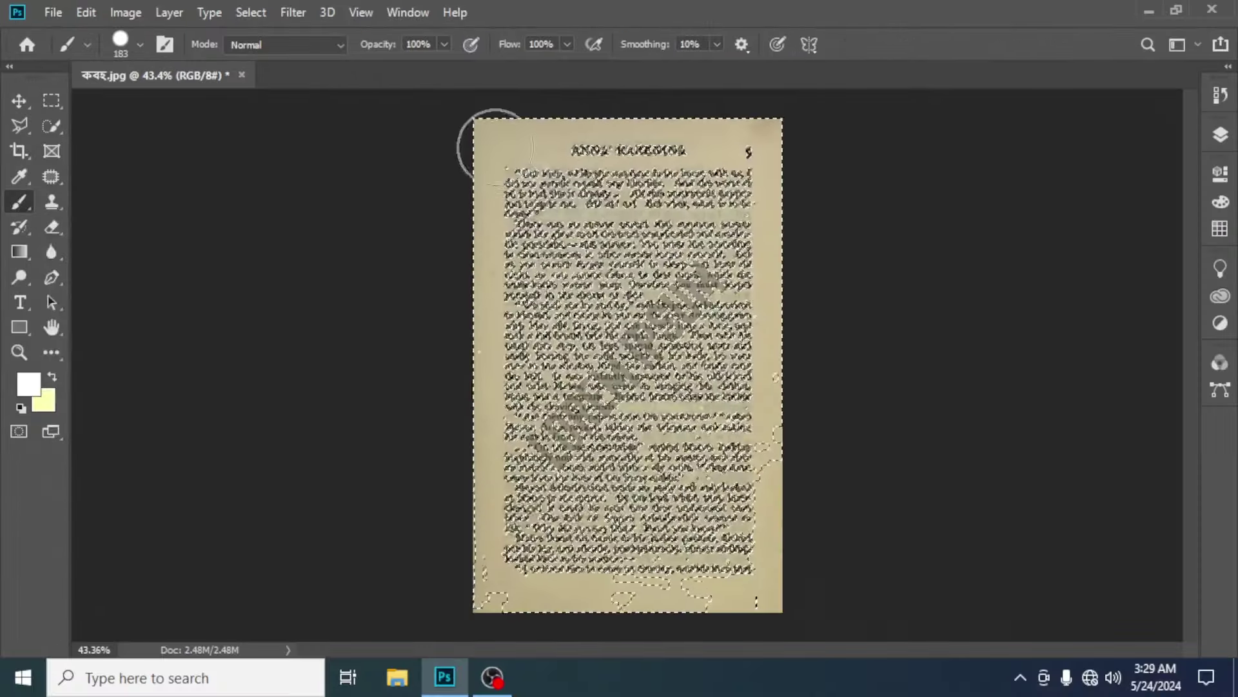
{"action": "mouse_move", "coordinate": [492, 134]}
{"action": "left_mouse_down"}
{"action": "mouse_move", "coordinate": [748, 135]}
{"action": "mouse_move", "coordinate": [766, 194]}
{"action": "mouse_move", "coordinate": [794, 603]}
{"action": "mouse_move", "coordinate": [488, 463]}
{"action": "mouse_move", "coordinate": [815, 304]}
{"action": "mouse_move", "coordinate": [462, 212]}
{"action": "mouse_move", "coordinate": [799, 263]}
{"action": "mouse_move", "coordinate": [739, 594]}
{"action": "mouse_move", "coordinate": [484, 395]}
{"action": "mouse_move", "coordinate": [373, 475]}
{"action": "mouse_move", "coordinate": [813, 312]}
{"action": "mouse_move", "coordinate": [894, 262]}
{"action": "left_mouse_up"}
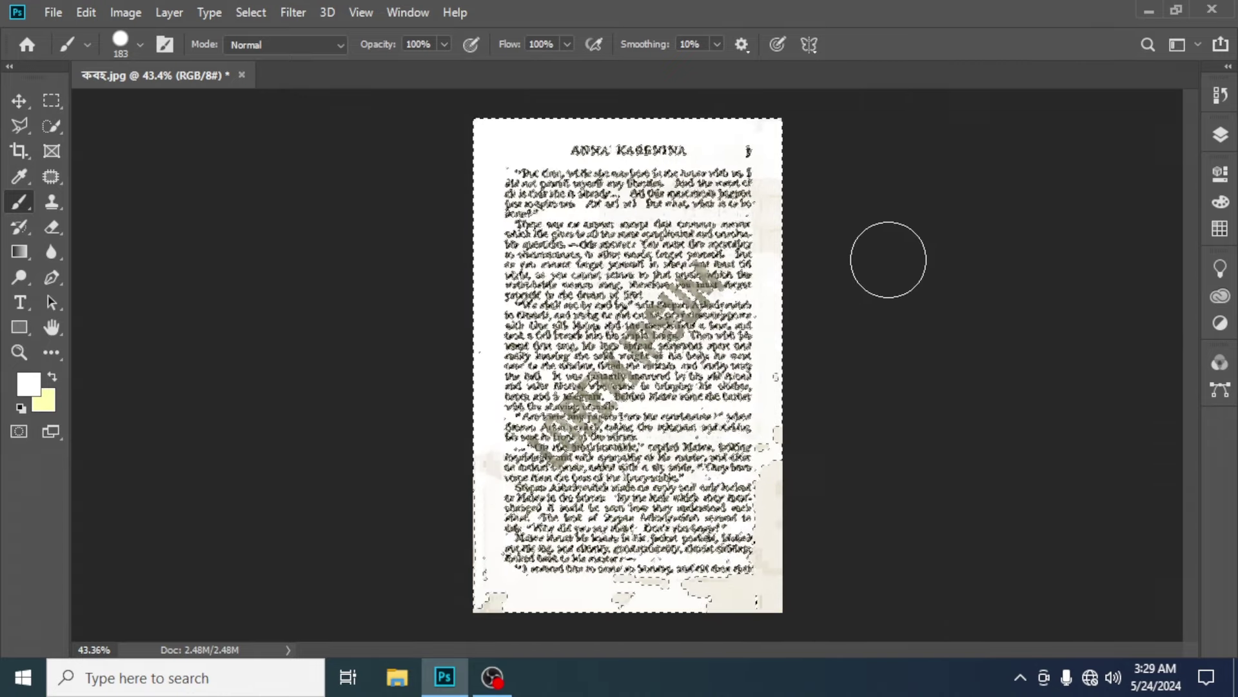
Deselect the background selection with Ctrl+D.
{"action": "key", "text": "ctrl+d"}
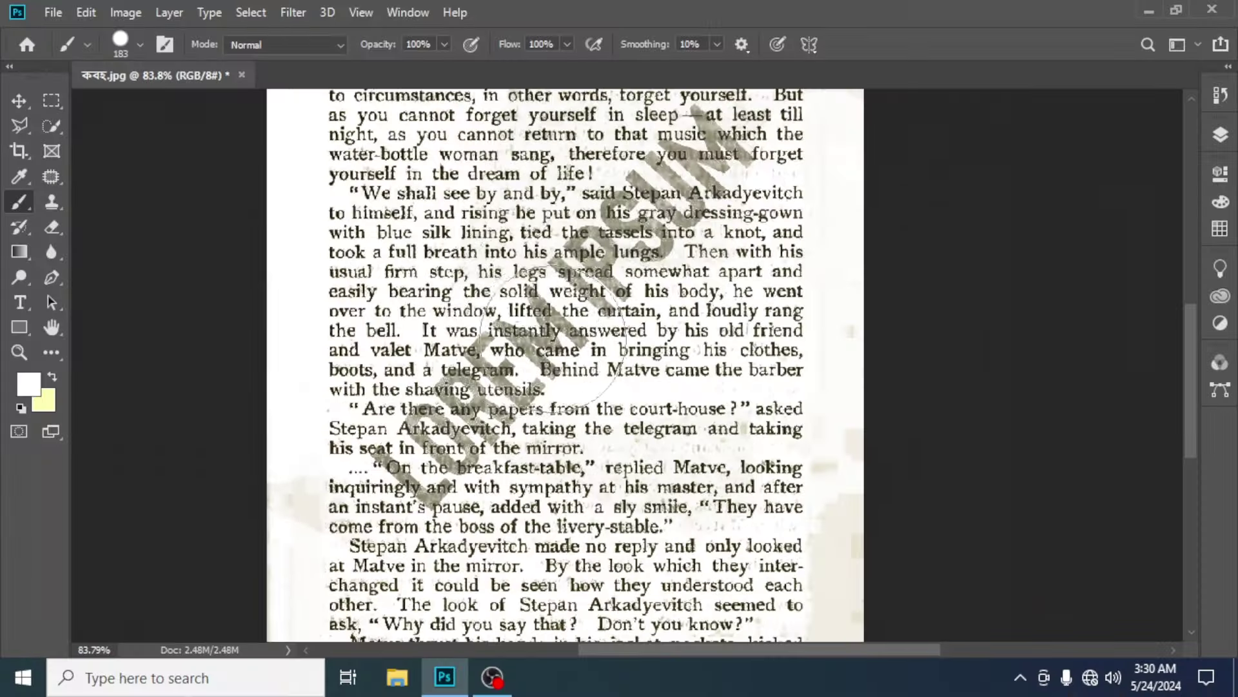
Undo the accidental image shift, pick the Move tool, and show the Layers panel.
{"action": "left_click_drag", "start_coordinate": [579, 338], "coordinate": [550, 330]}
{"action": "key", "text": "ctrl+z"}
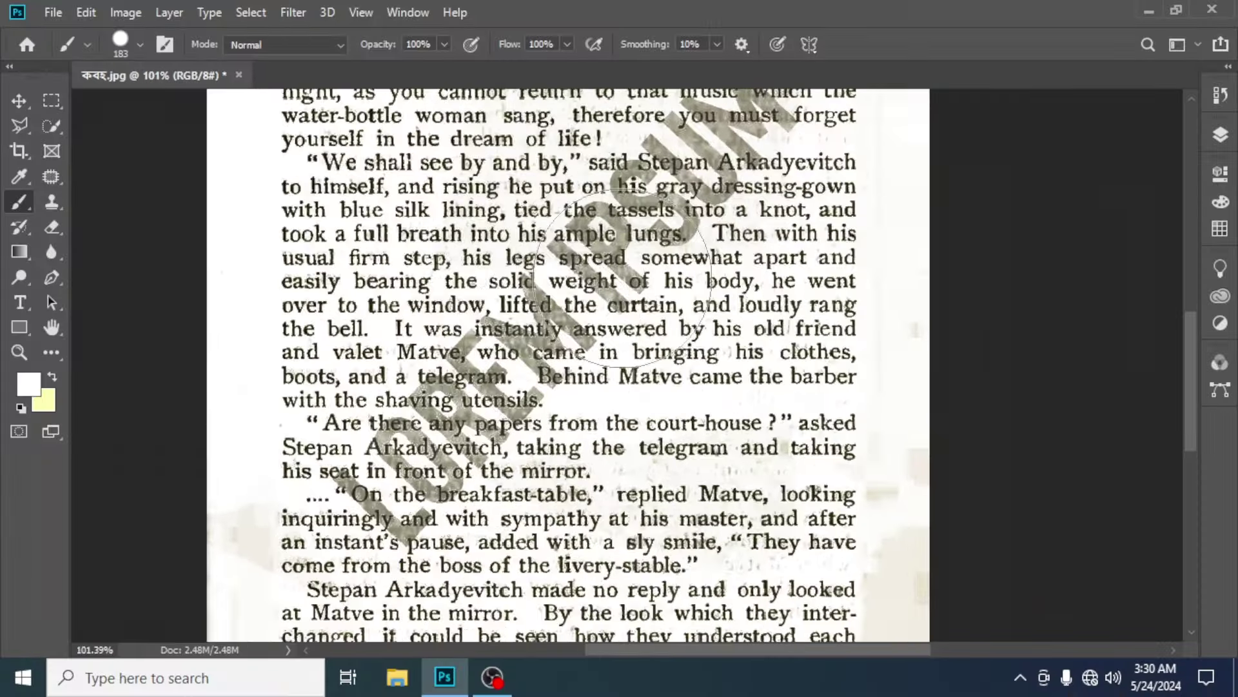
{"action": "scroll", "coordinate": [581, 316], "scroll_direction": "down", "scroll_amount": 2}
{"action": "scroll", "coordinate": [600, 298], "scroll_direction": "up", "scroll_amount": 1}
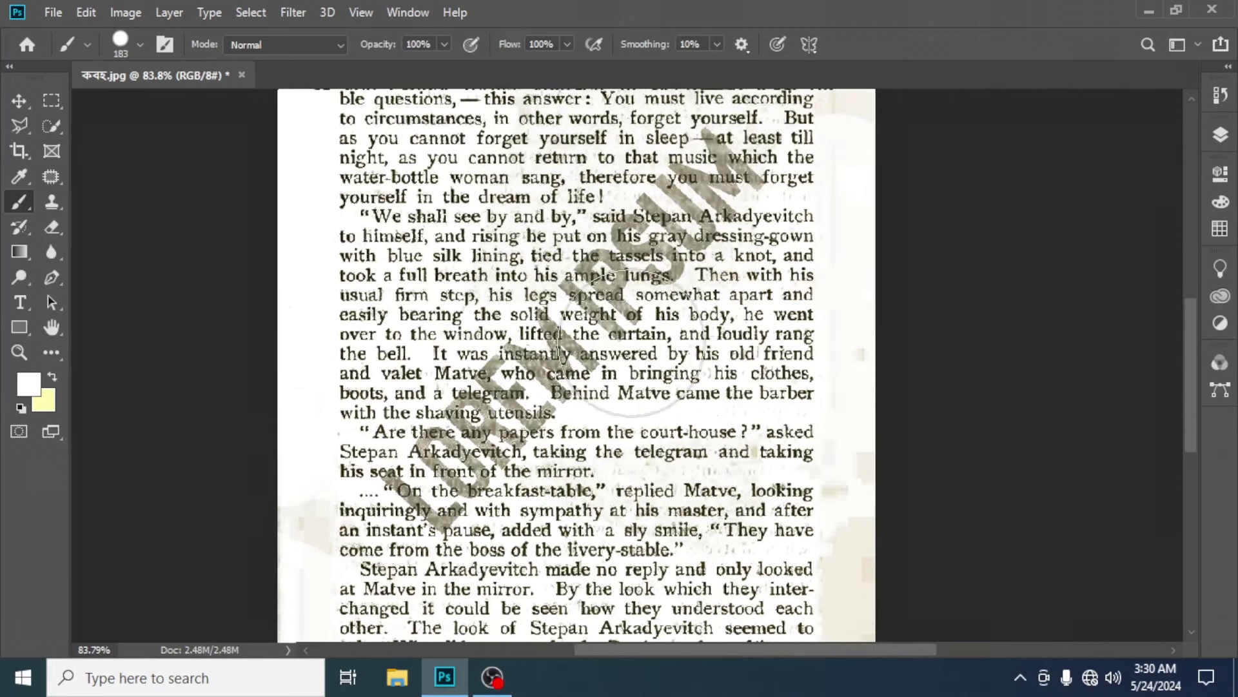
{"action": "left_click", "coordinate": [19, 101]}
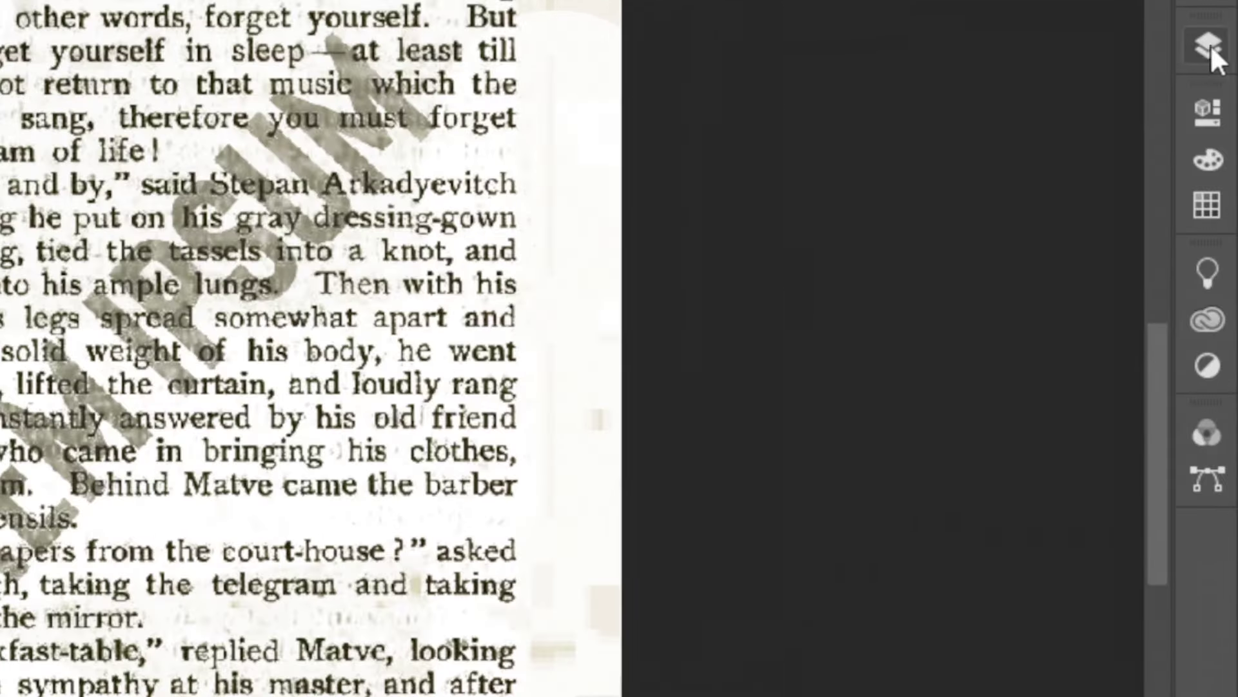
{"action": "left_click", "coordinate": [1220, 134]}
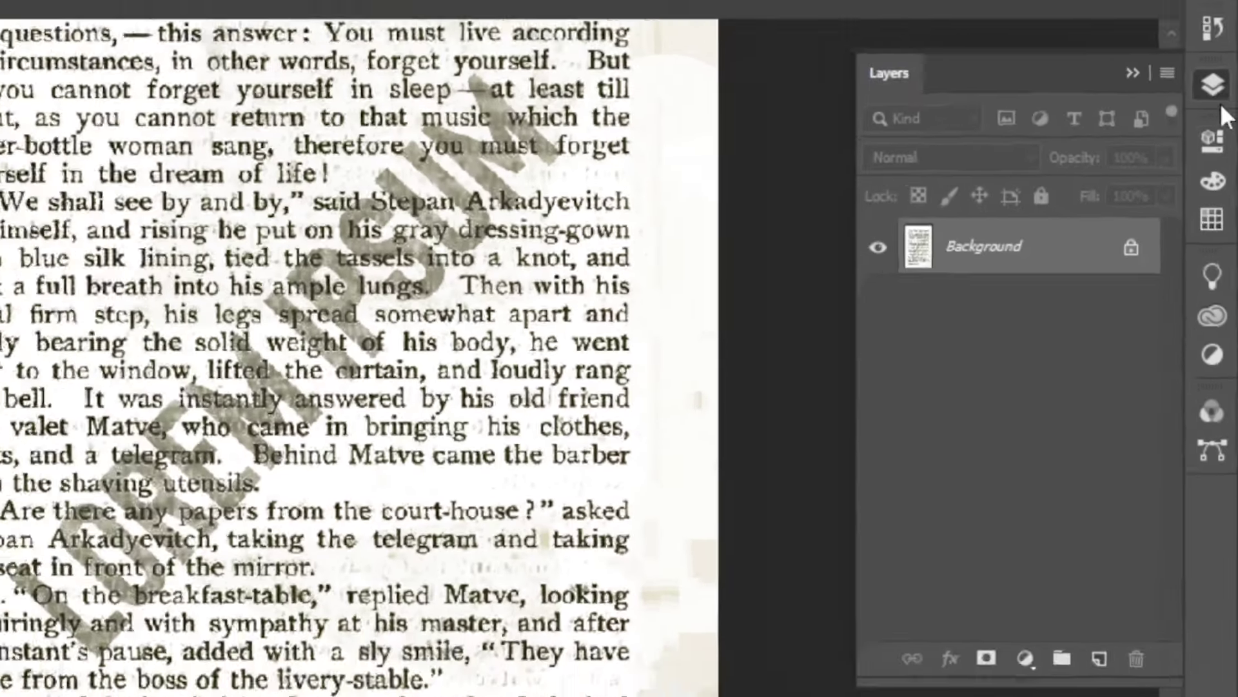
{"action": "key", "text": "F7"}
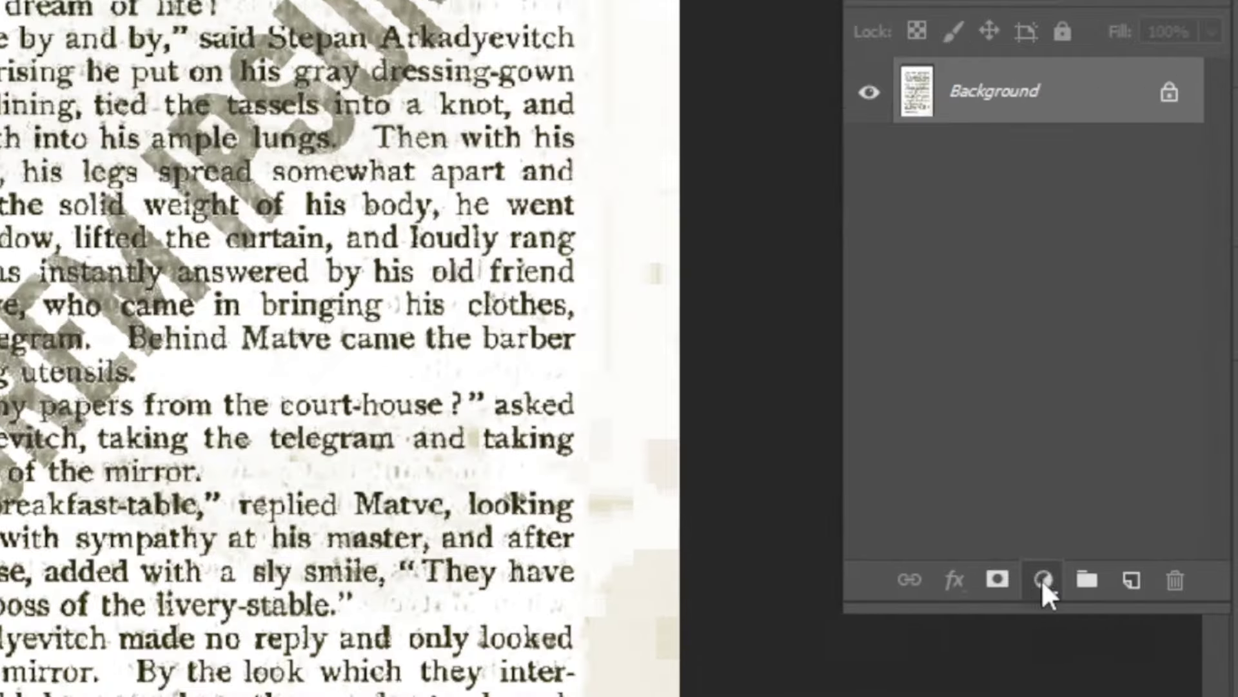
Add an unclipped Levels adjustment layer with input levels 31, 1.00, 129, then collapse Properties.
{"action": "left_click", "coordinate": [1043, 580]}
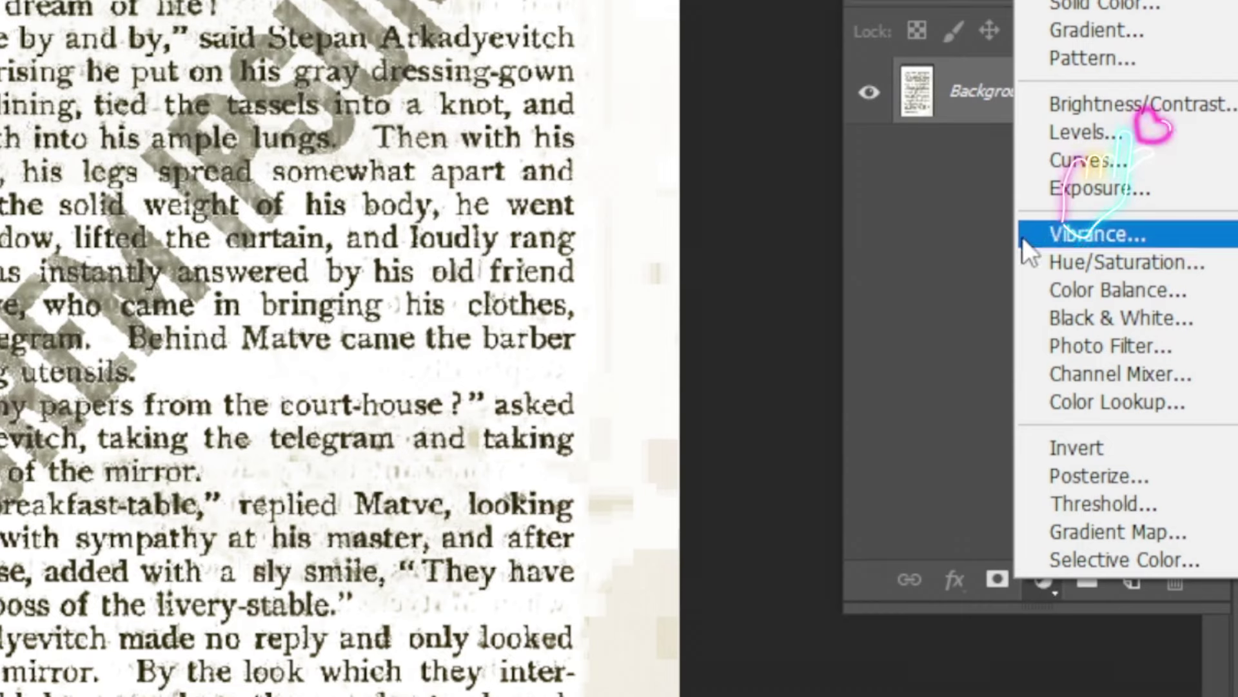
{"action": "left_click", "coordinate": [1124, 132]}
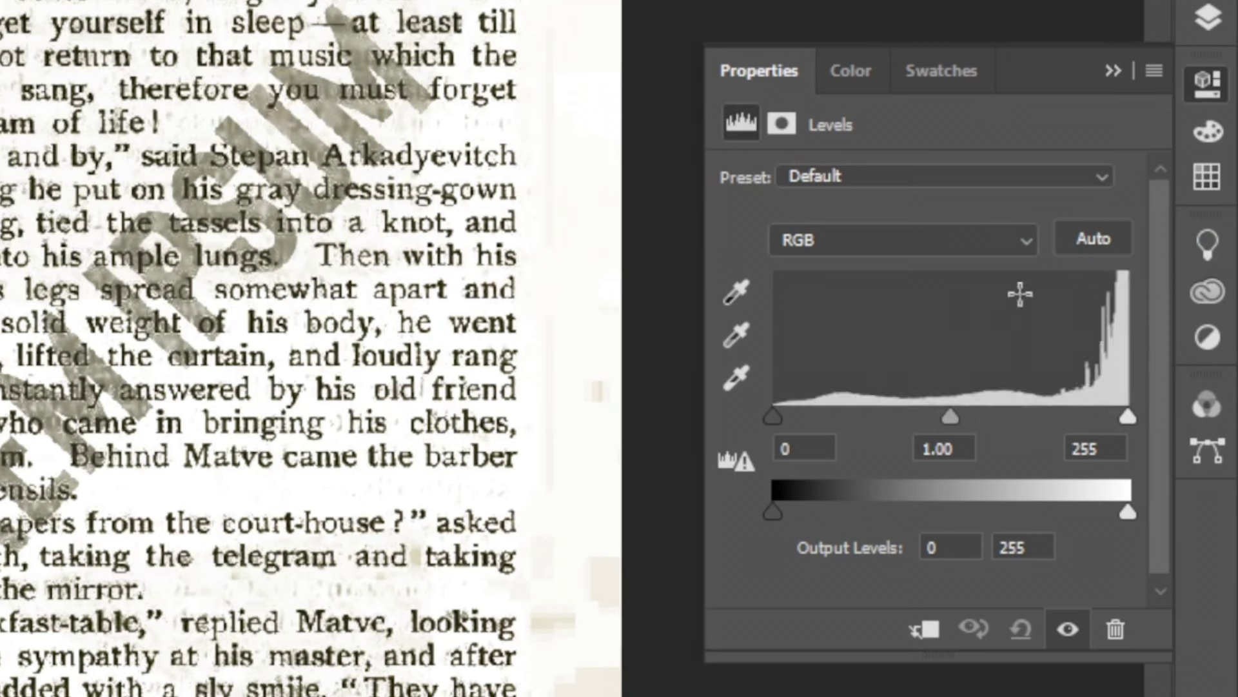
{"action": "left_click", "coordinate": [937, 636]}
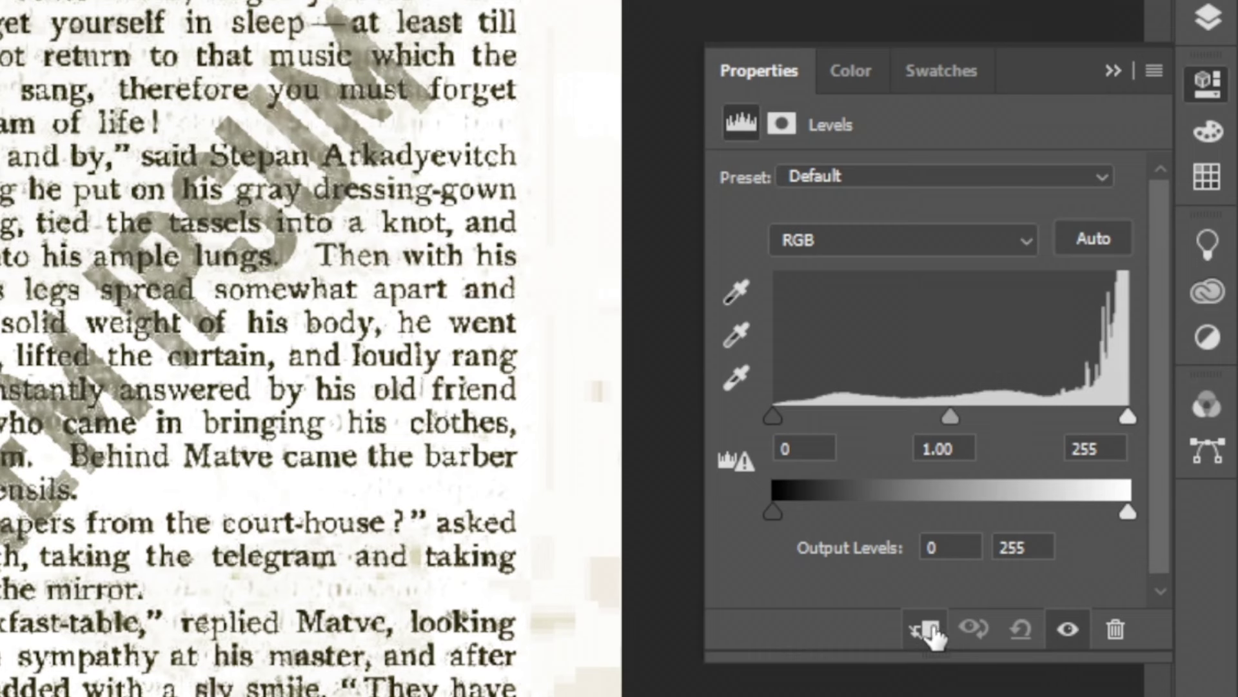
{"action": "left_click", "coordinate": [931, 635]}
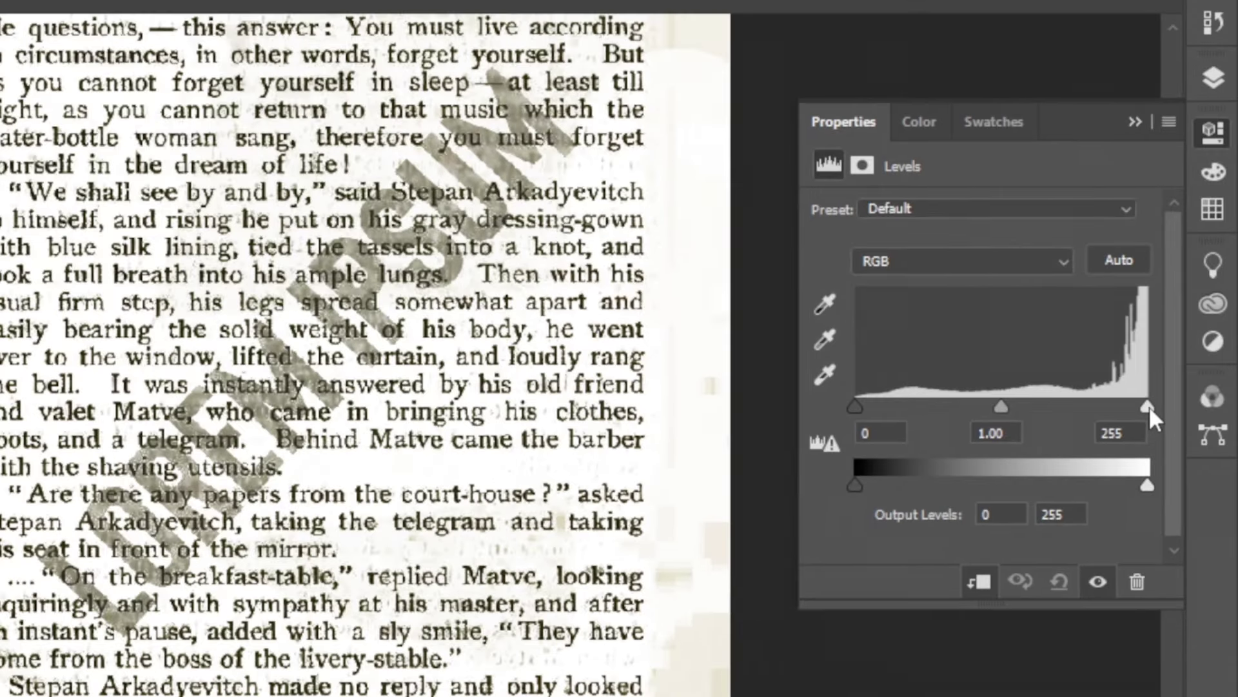
{"action": "left_click_drag", "start_coordinate": [1149, 406], "coordinate": [1020, 407]}
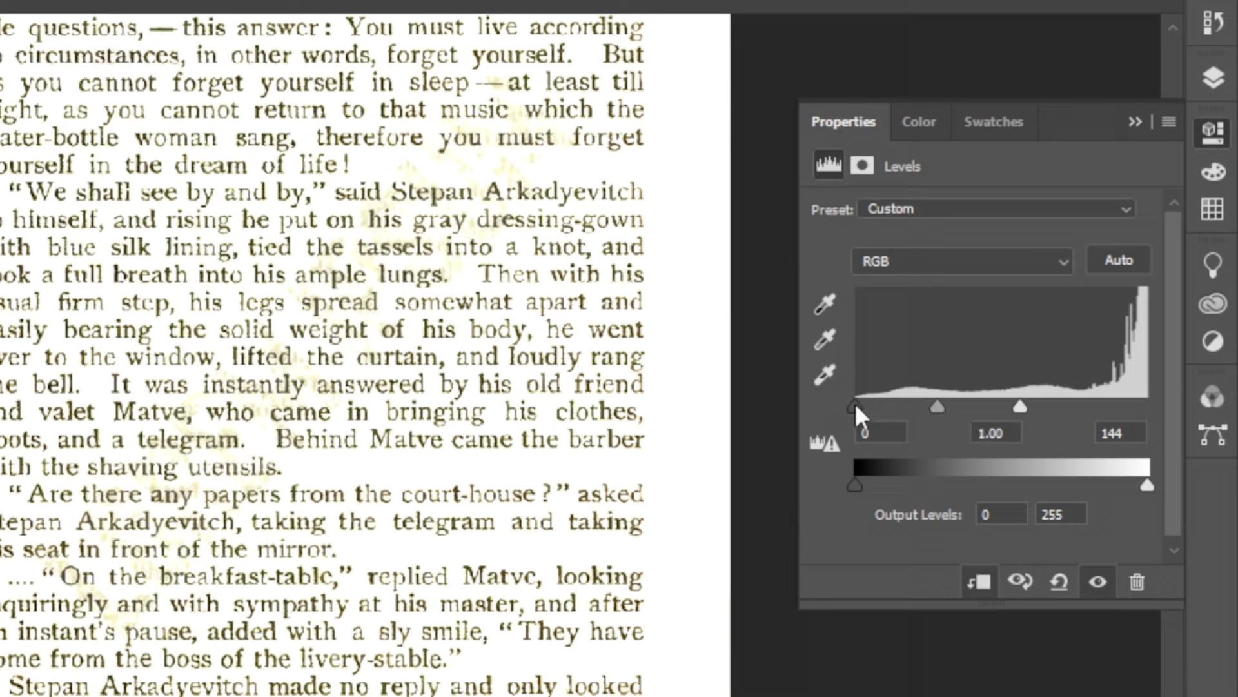
{"action": "left_click_drag", "start_coordinate": [856, 408], "coordinate": [893, 407]}
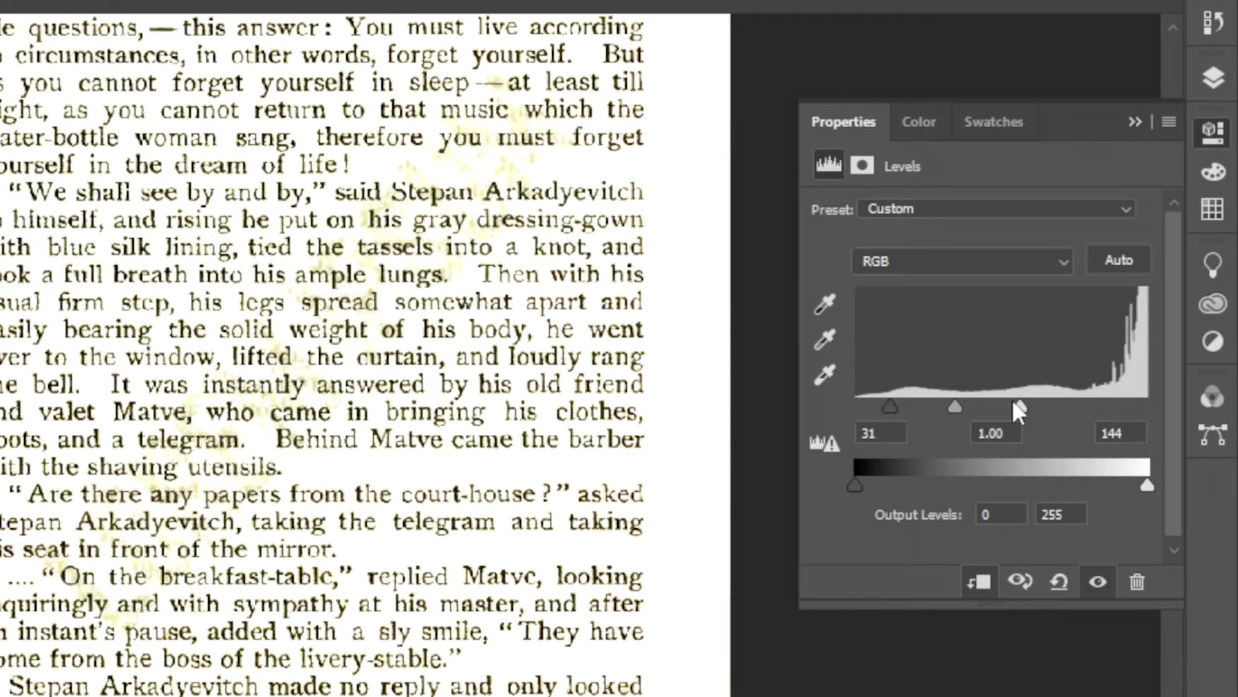
{"action": "left_click_drag", "start_coordinate": [1023, 408], "coordinate": [1003, 409]}
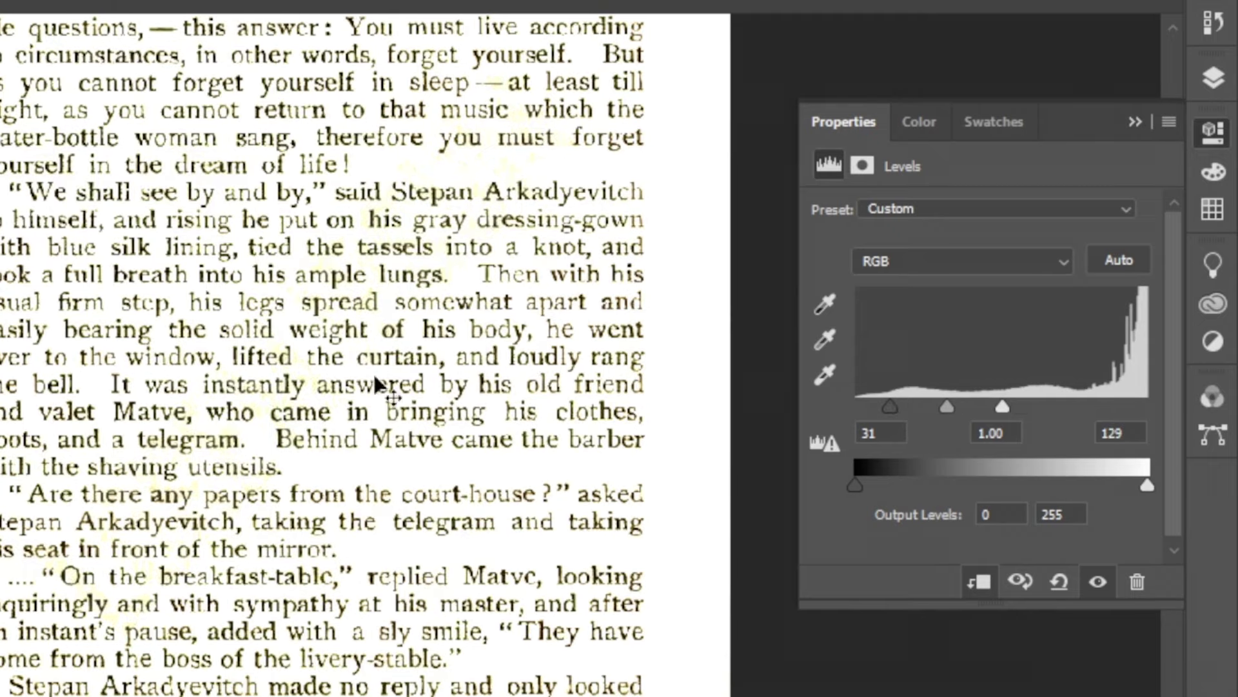
{"action": "left_click", "coordinate": [1137, 122]}
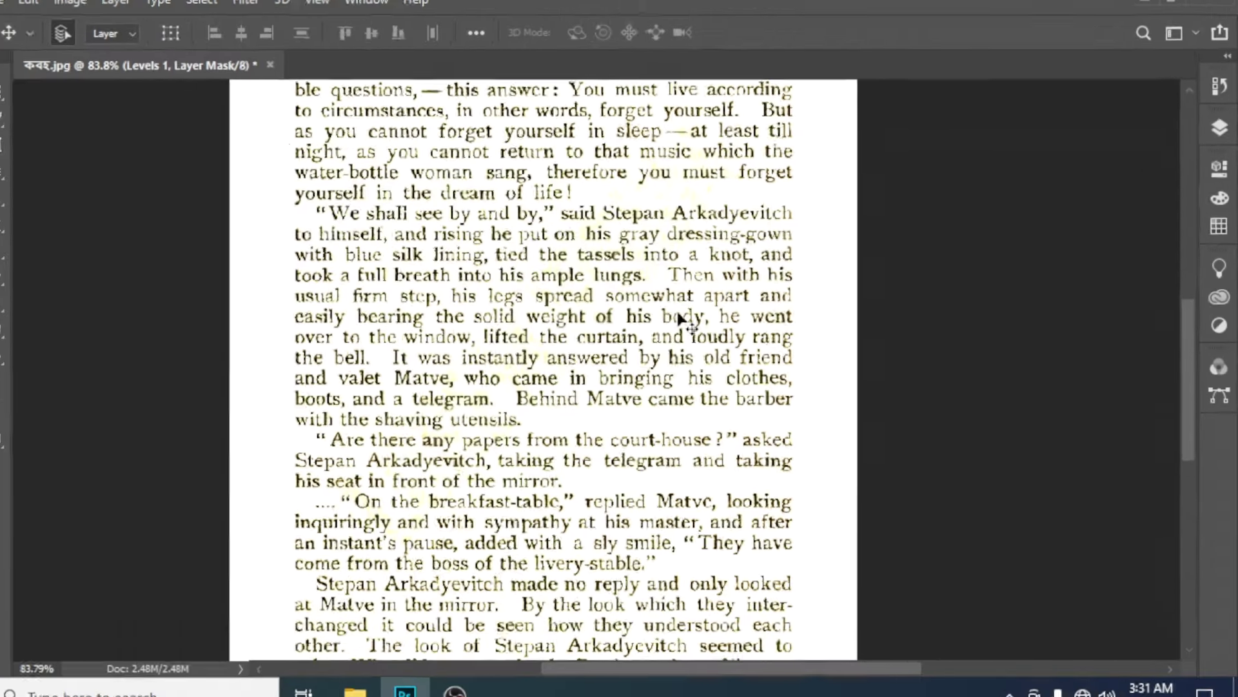
Scroll the page and show the Filter menu's Sharpen submenu.
{"action": "scroll", "coordinate": [728, 353], "scroll_direction": "down", "scroll_amount": 3}
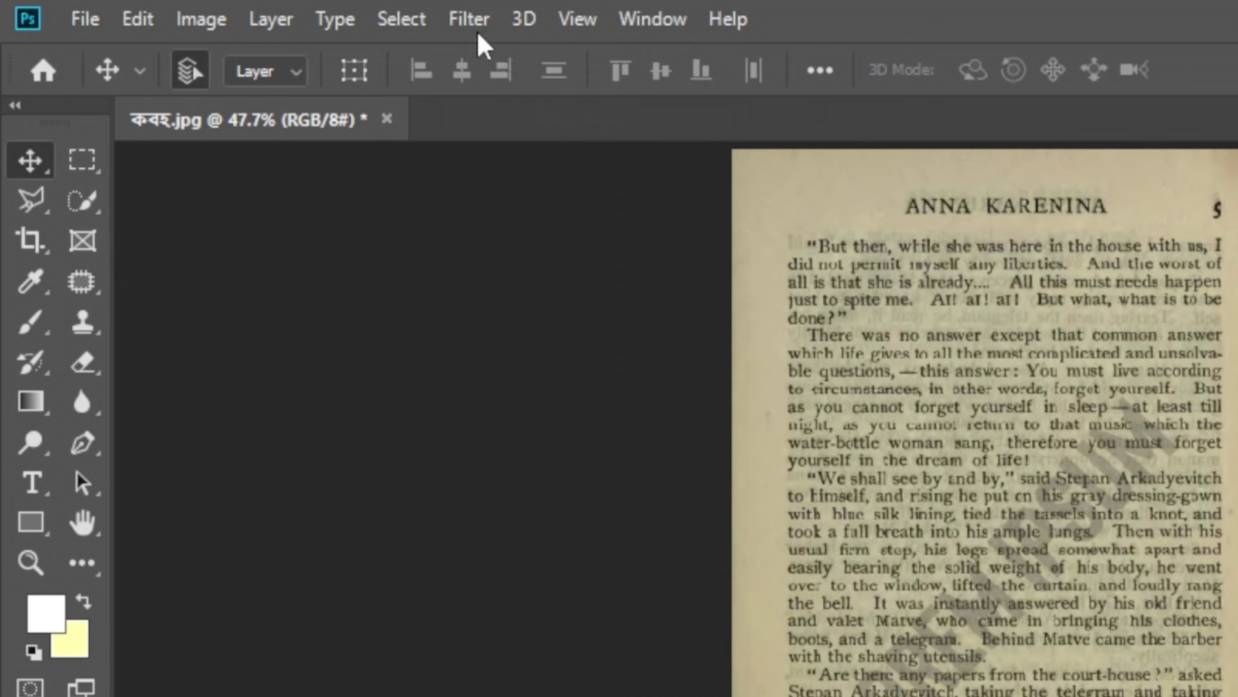
{"action": "left_click", "coordinate": [296, 14]}
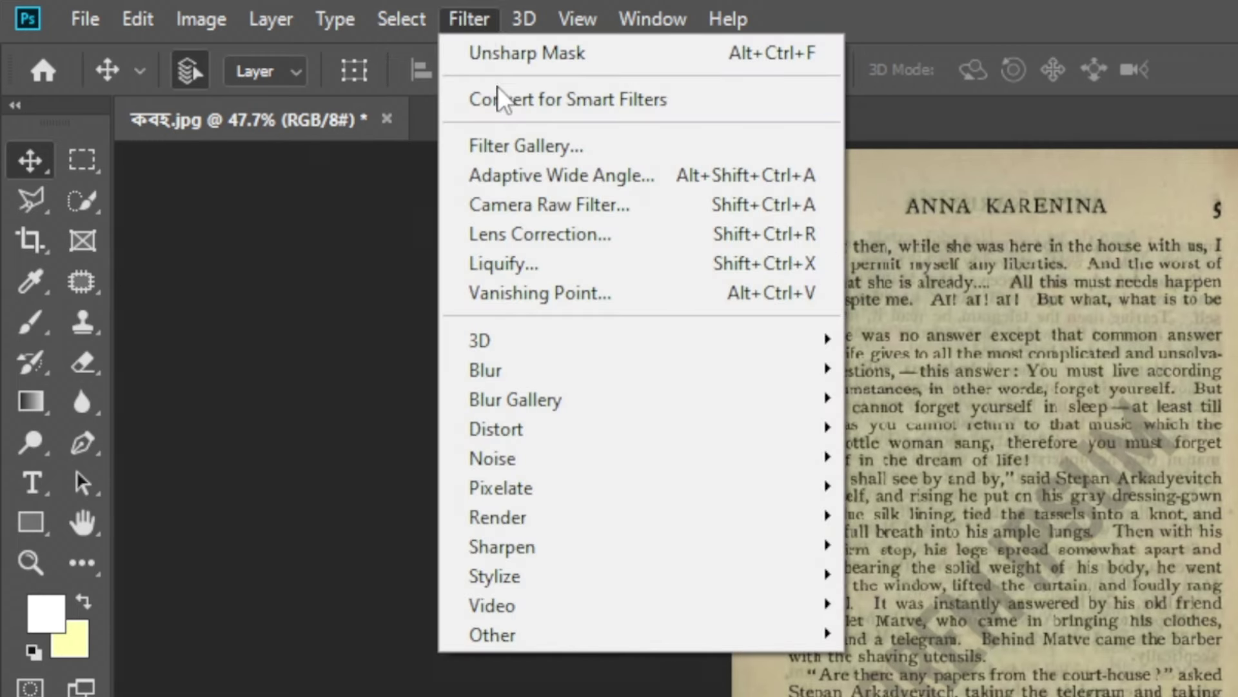
{"action": "mouse_move", "coordinate": [481, 405]}
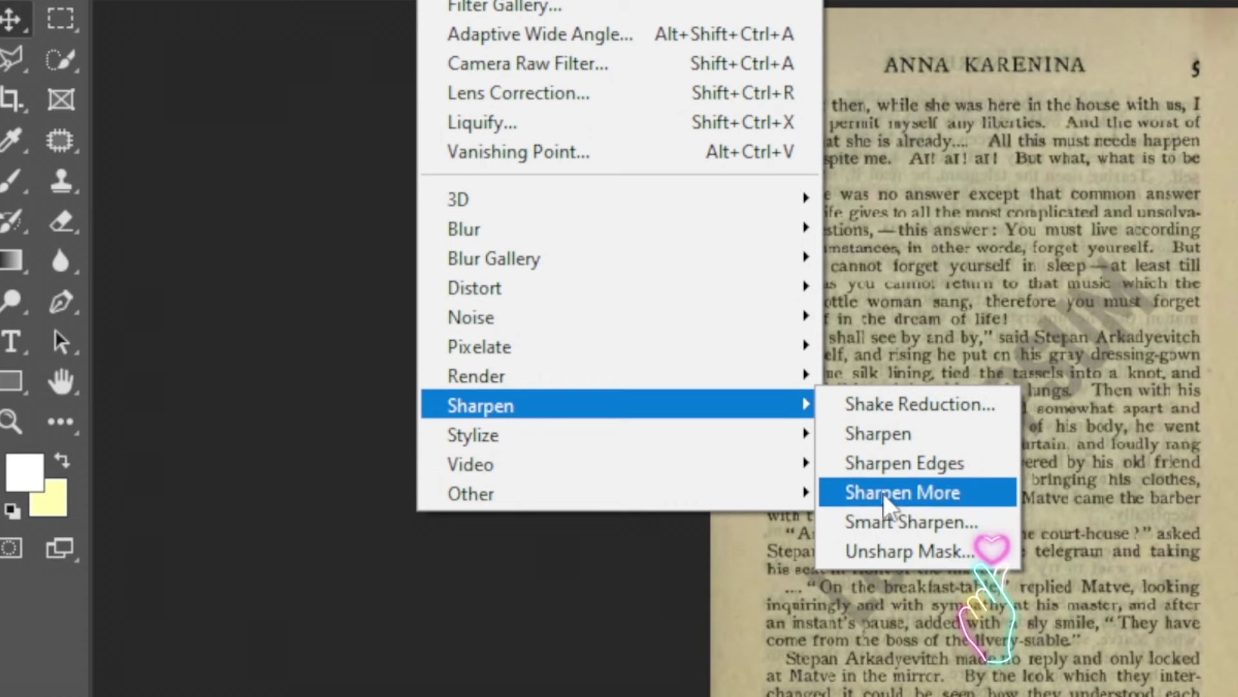
Apply Unsharp Mask with Amount 270%, Radius 10.0 pixels and Threshold 0 levels.
{"action": "left_click", "coordinate": [884, 548]}
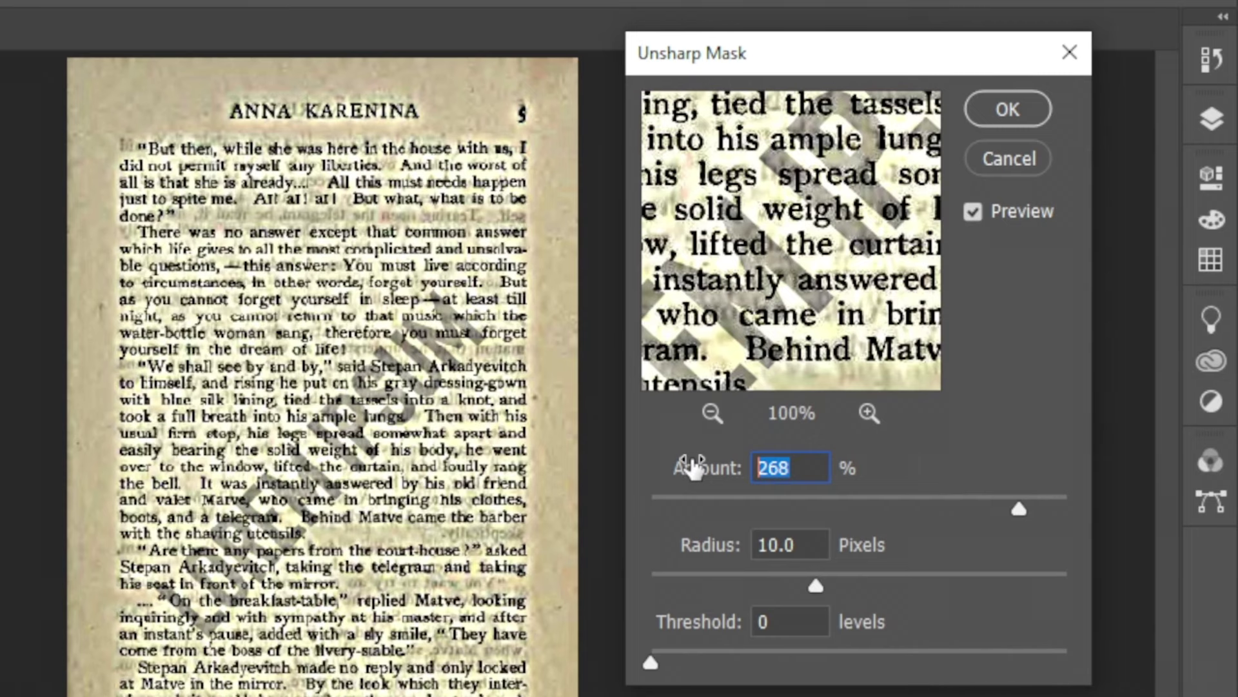
{"action": "type", "text": "270"}
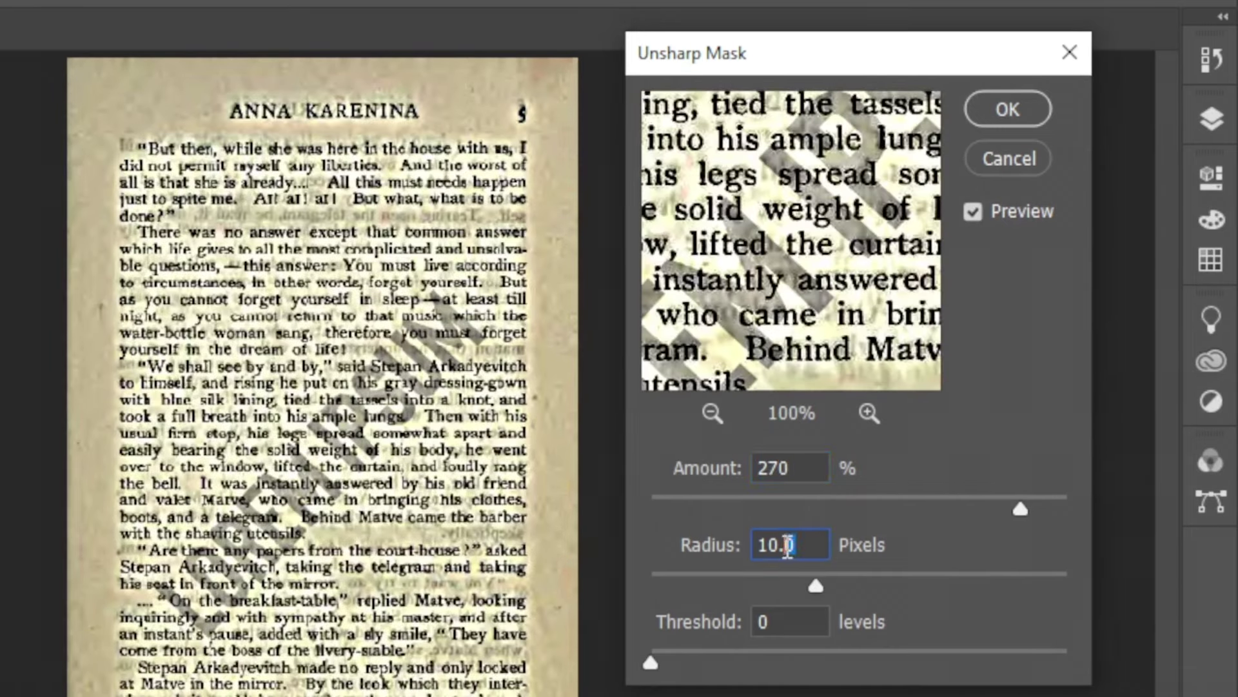
{"action": "left_click_drag", "start_coordinate": [797, 543], "coordinate": [760, 542]}
{"action": "left_click", "coordinate": [768, 545]}
{"action": "double_click", "coordinate": [762, 622]}
{"action": "left_click", "coordinate": [1008, 119]}
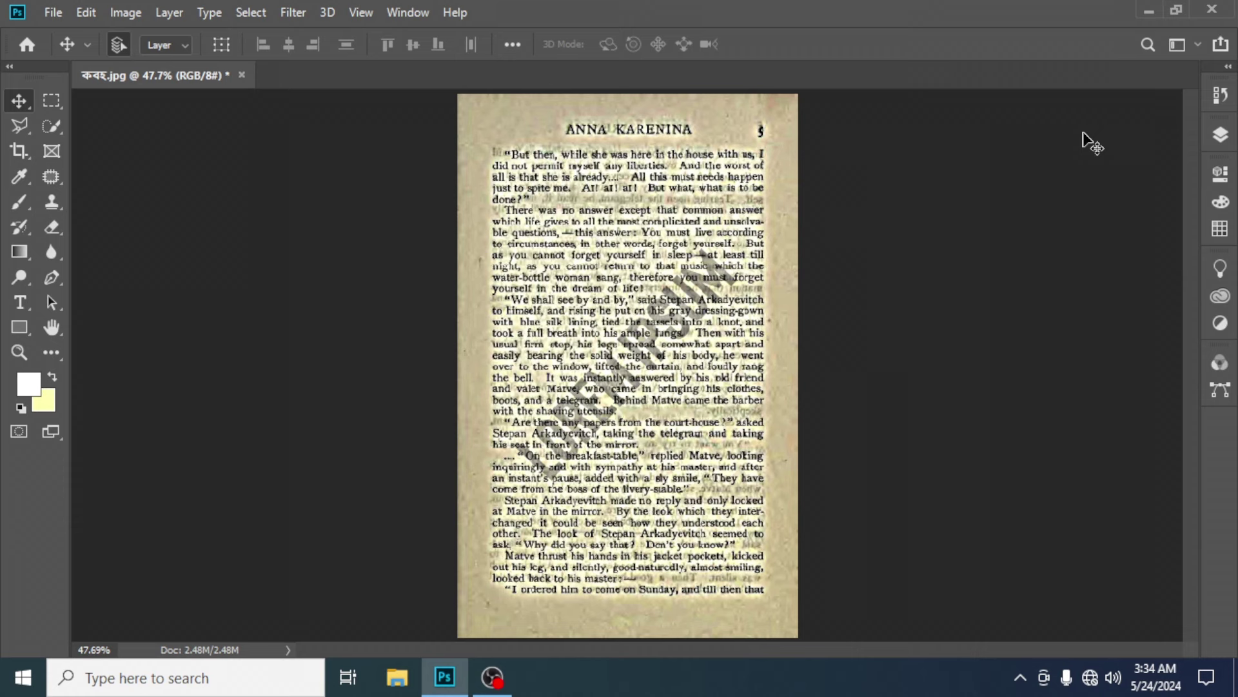
Apply Levels to the page with input black 44, gamma 1.00 and white 122.
{"action": "key", "text": "ctrl+l"}
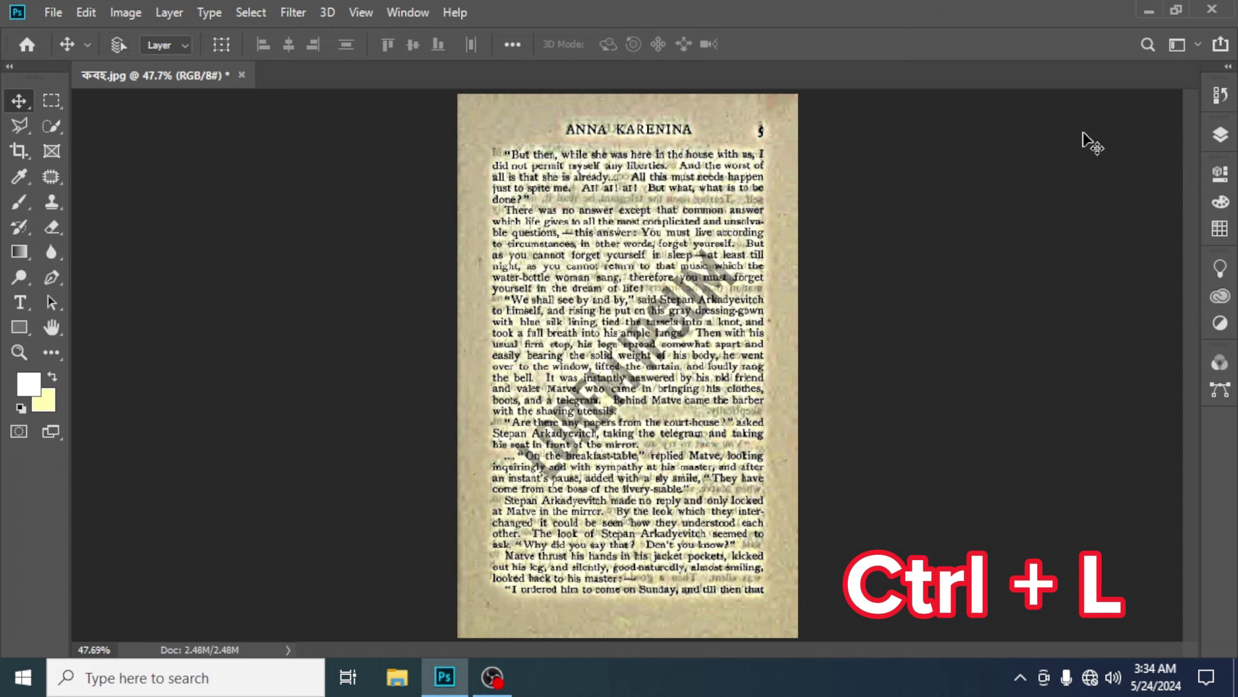
{"action": "key", "text": "ctrl+l"}
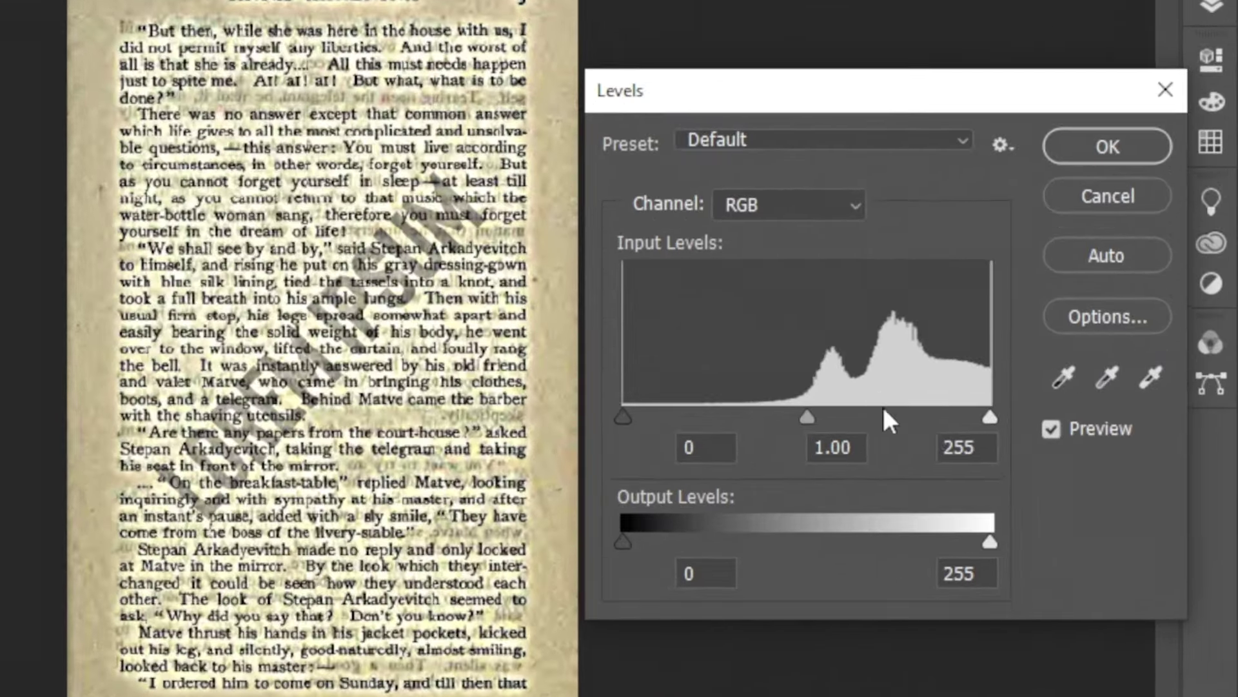
{"action": "mouse_move", "coordinate": [990, 418]}
{"action": "left_mouse_down"}
{"action": "mouse_move", "coordinate": [865, 417]}
{"action": "mouse_move", "coordinate": [799, 391]}
{"action": "left_mouse_up"}
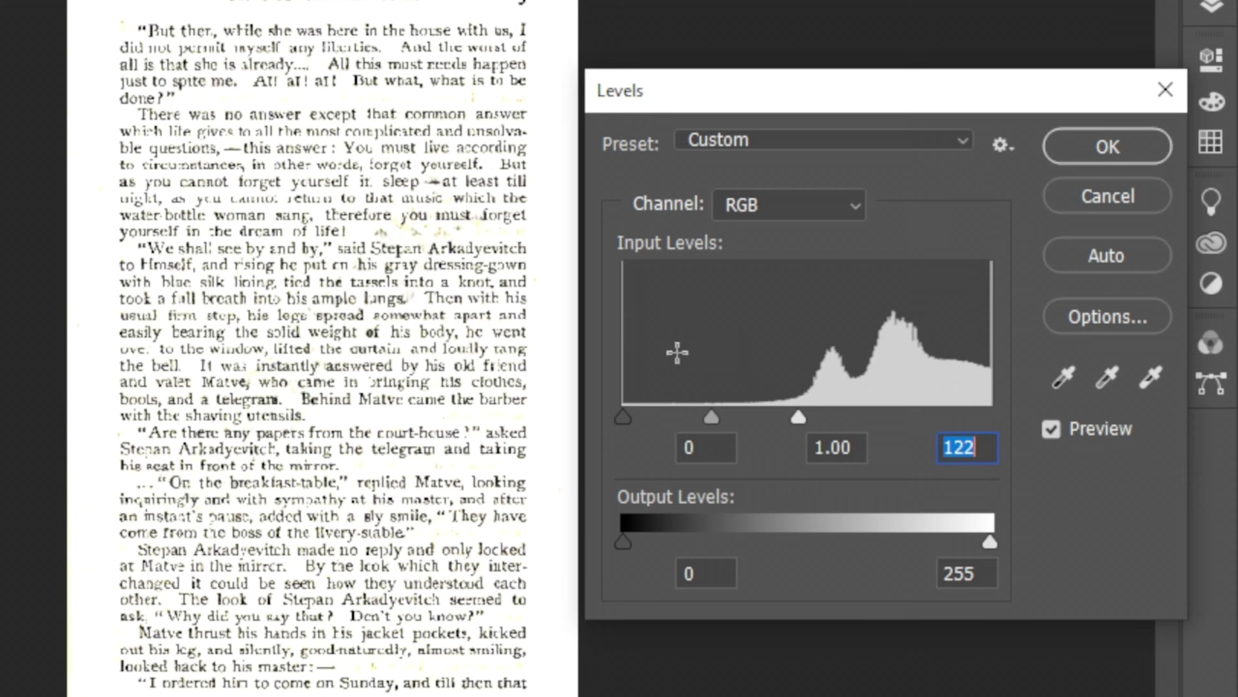
{"action": "left_click_drag", "start_coordinate": [623, 417], "coordinate": [689, 422]}
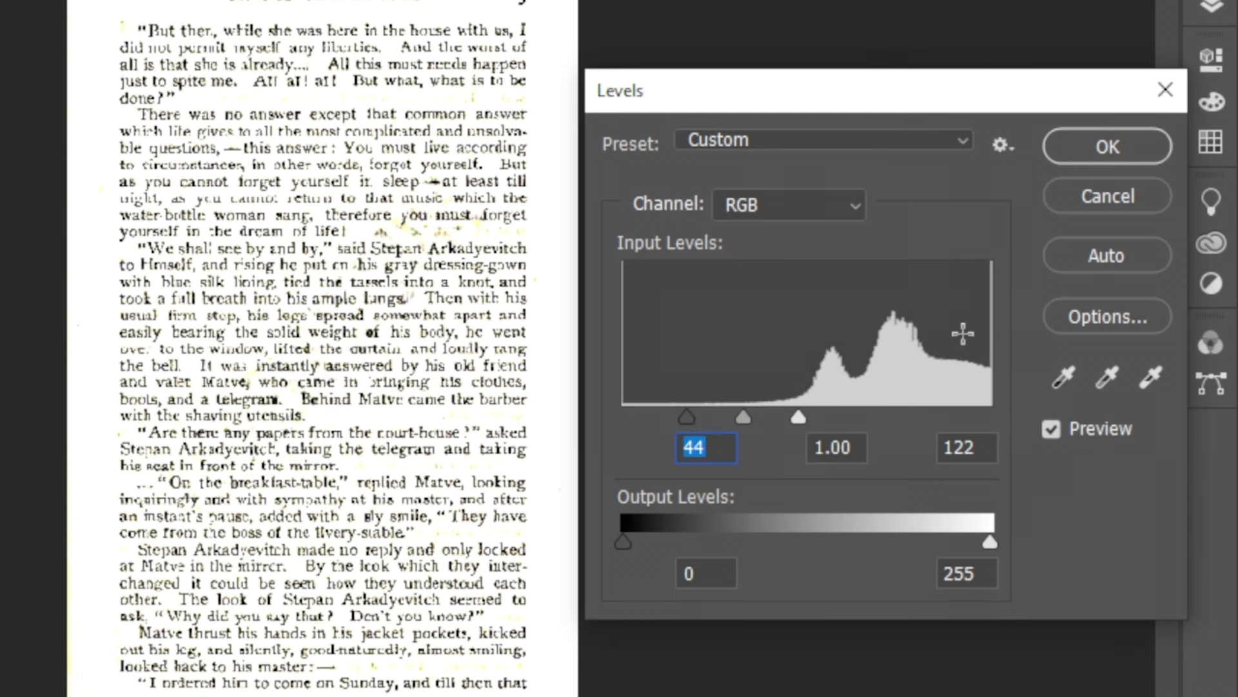
{"action": "left_click", "coordinate": [1076, 147]}
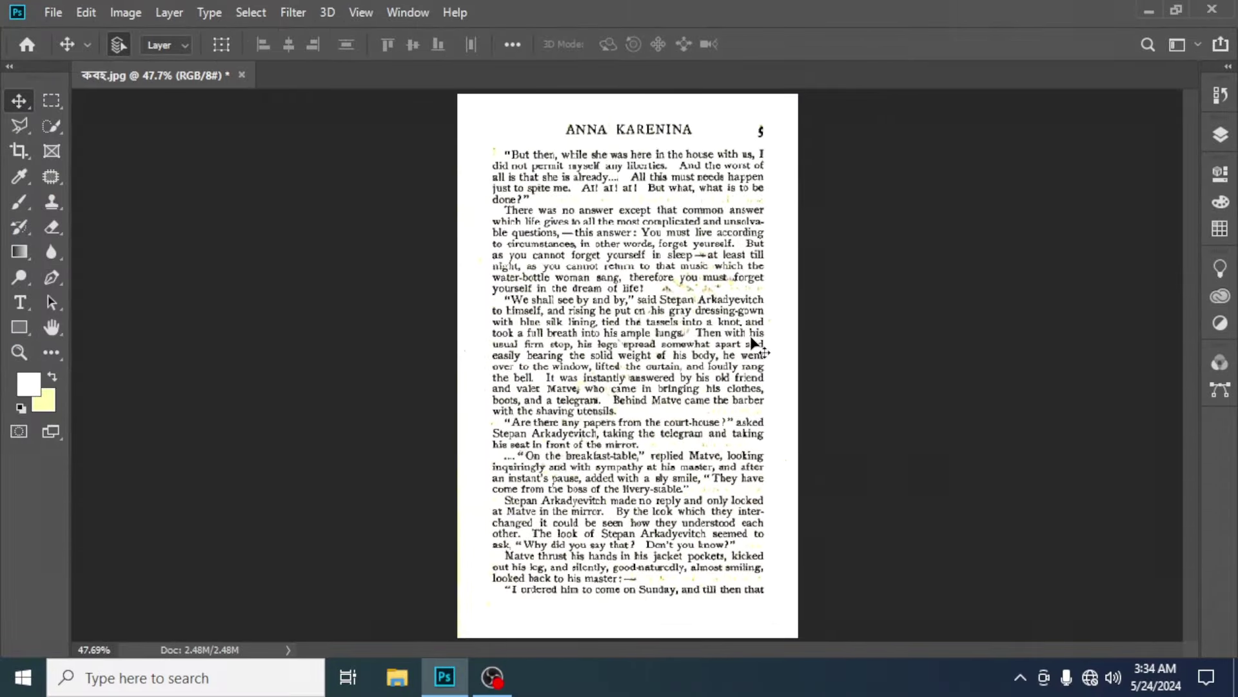
Zoom in and out on the page to inspect the sharpened, levelled result.
{"action": "scroll", "coordinate": [689, 276], "scroll_direction": "up", "scroll_amount": 3}
{"action": "scroll", "coordinate": [689, 276], "scroll_direction": "up", "scroll_amount": 2}
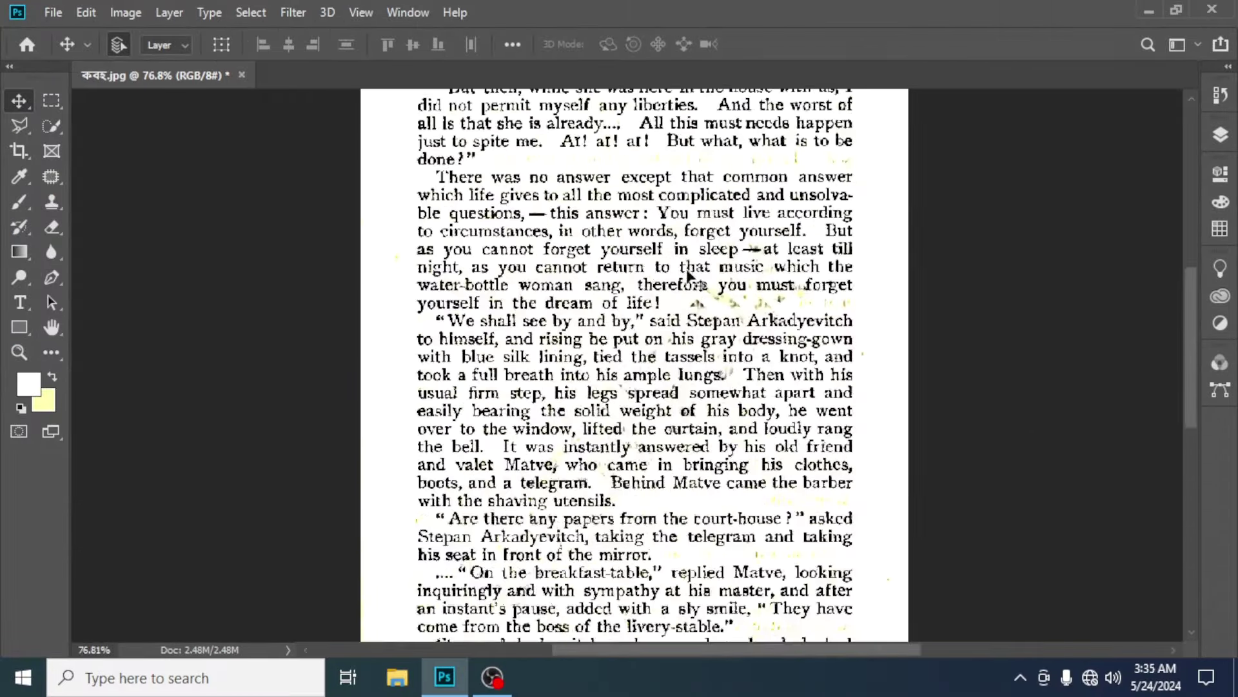
{"action": "scroll", "coordinate": [688, 274], "scroll_direction": "down", "scroll_amount": 3}
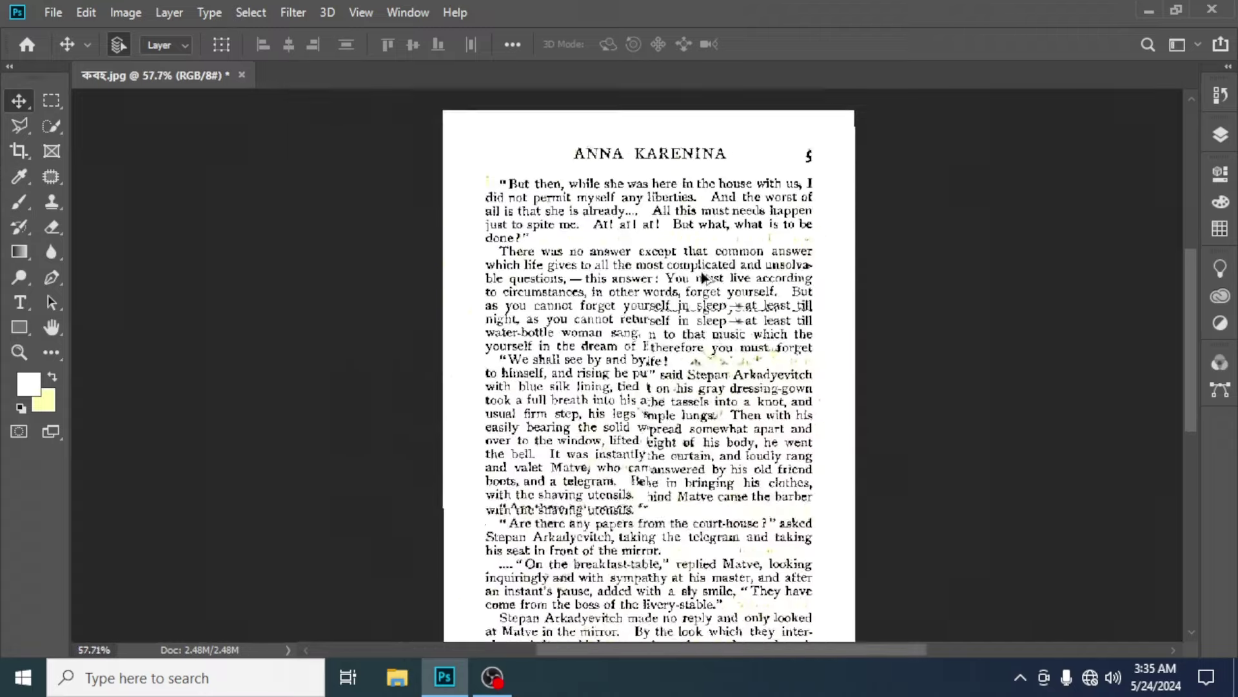
{"action": "scroll", "coordinate": [701, 278], "scroll_direction": "down", "scroll_amount": 2}
{"action": "scroll", "coordinate": [703, 284], "scroll_direction": "down", "scroll_amount": 2}
{"action": "scroll", "coordinate": [710, 325], "scroll_direction": "up", "scroll_amount": 2}
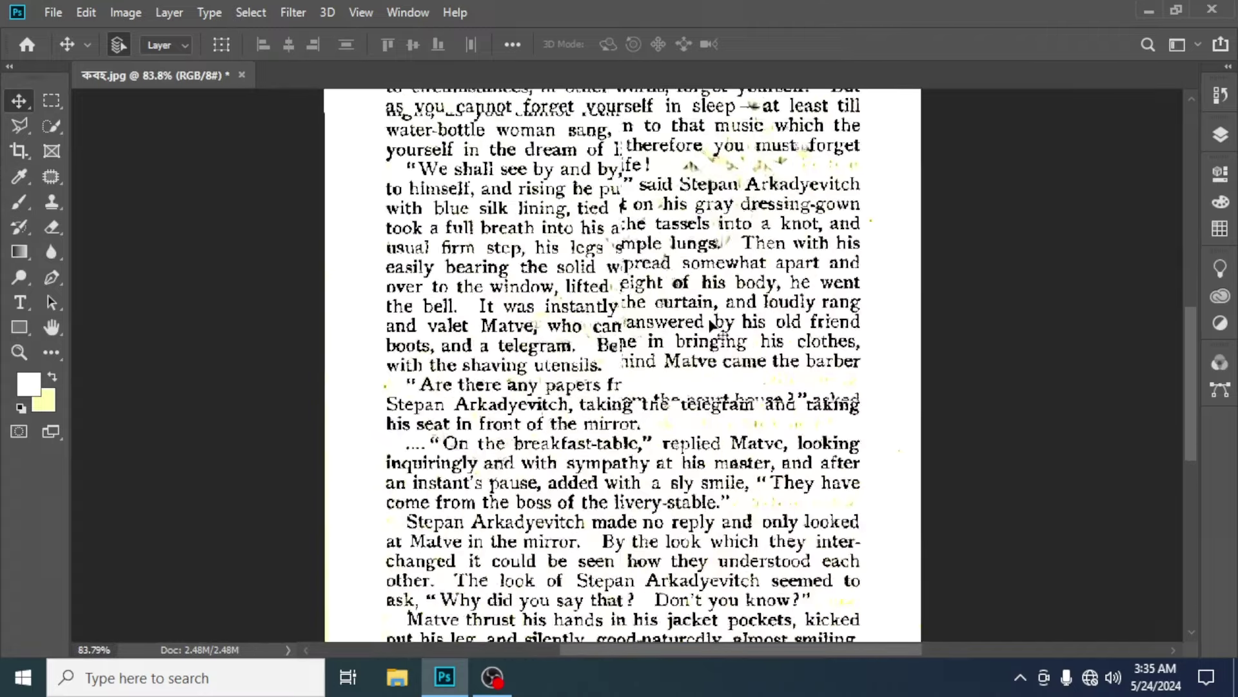
{"action": "scroll", "coordinate": [711, 324], "scroll_direction": "down", "scroll_amount": 2}
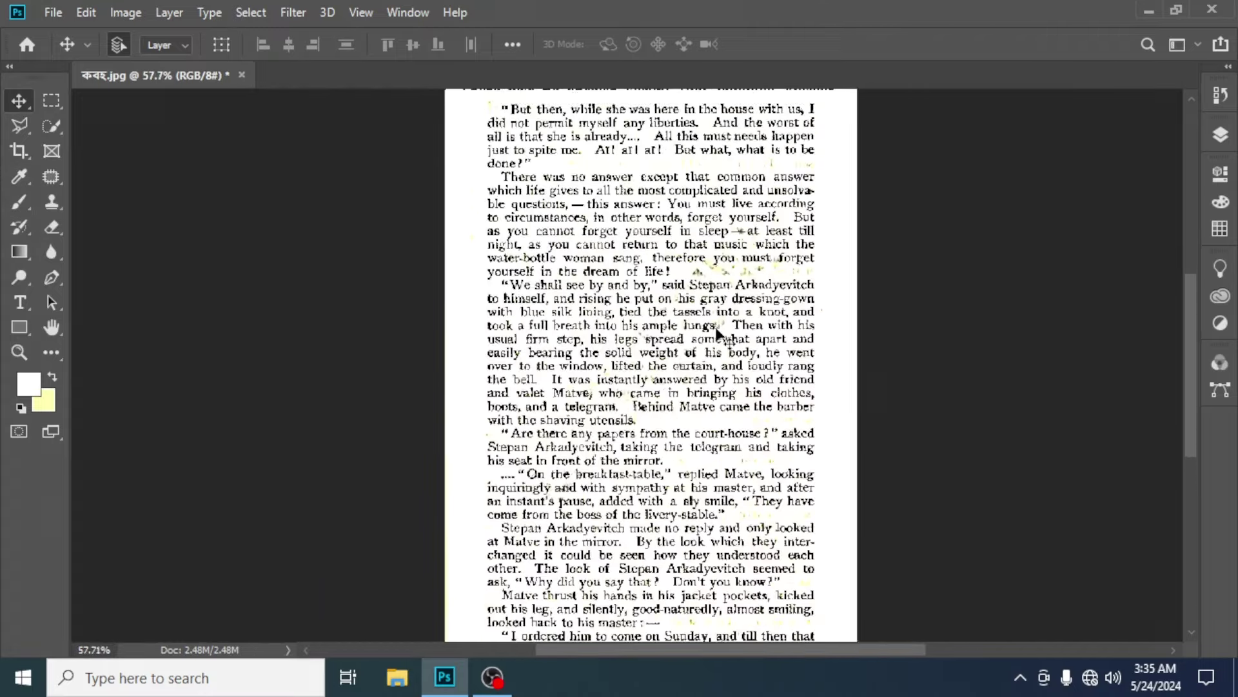
{"action": "scroll", "coordinate": [719, 334], "scroll_direction": "down", "scroll_amount": 1}
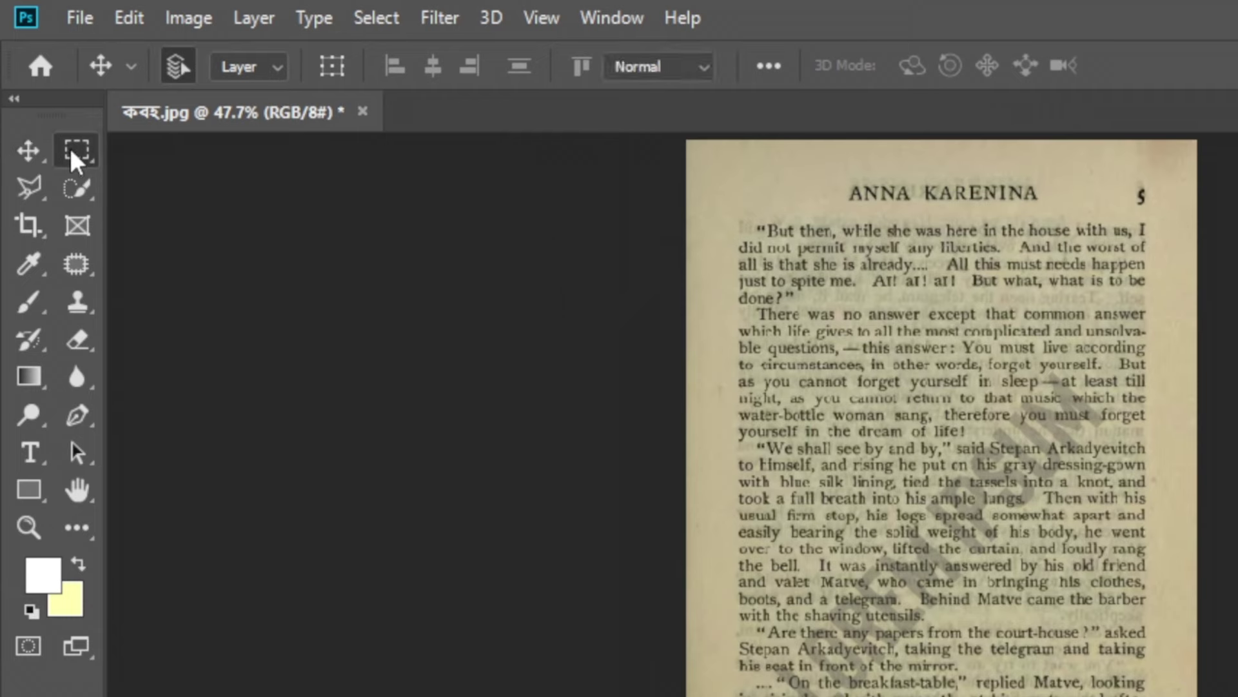
Select the whole page with the Rectangular Marquee and add a Levels adjustment layer over it.
{"action": "left_click", "coordinate": [51, 100]}
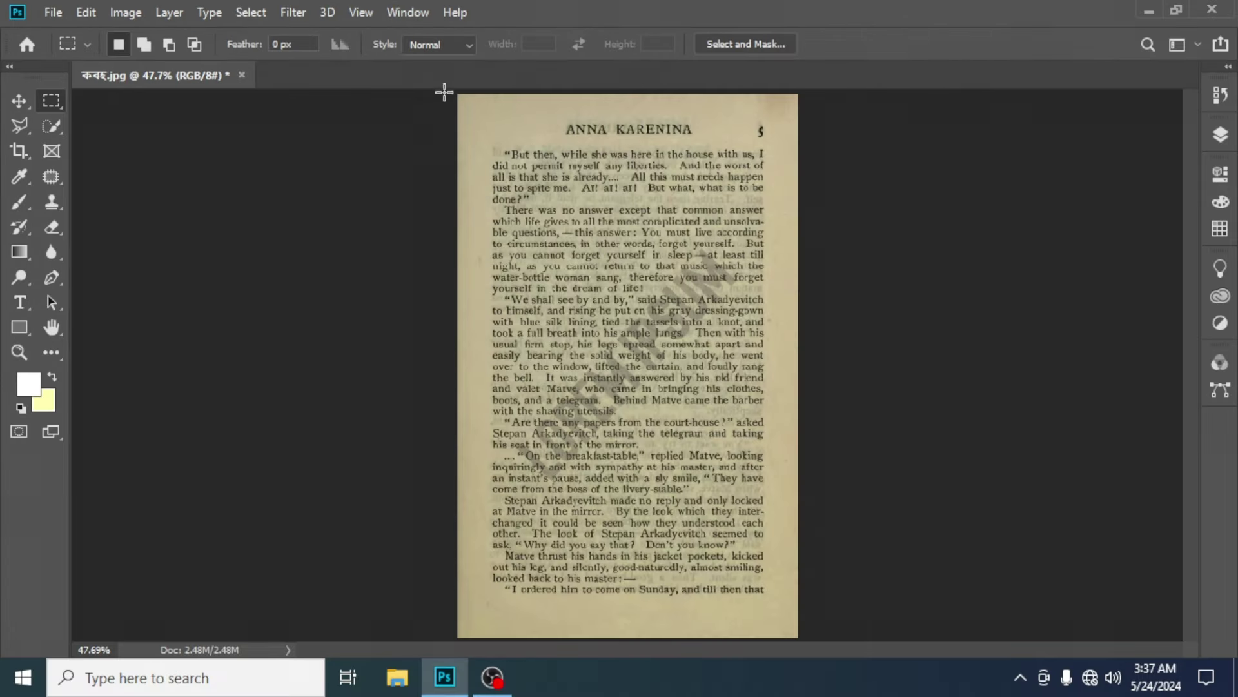
{"action": "left_click_drag", "start_coordinate": [445, 92], "coordinate": [852, 619]}
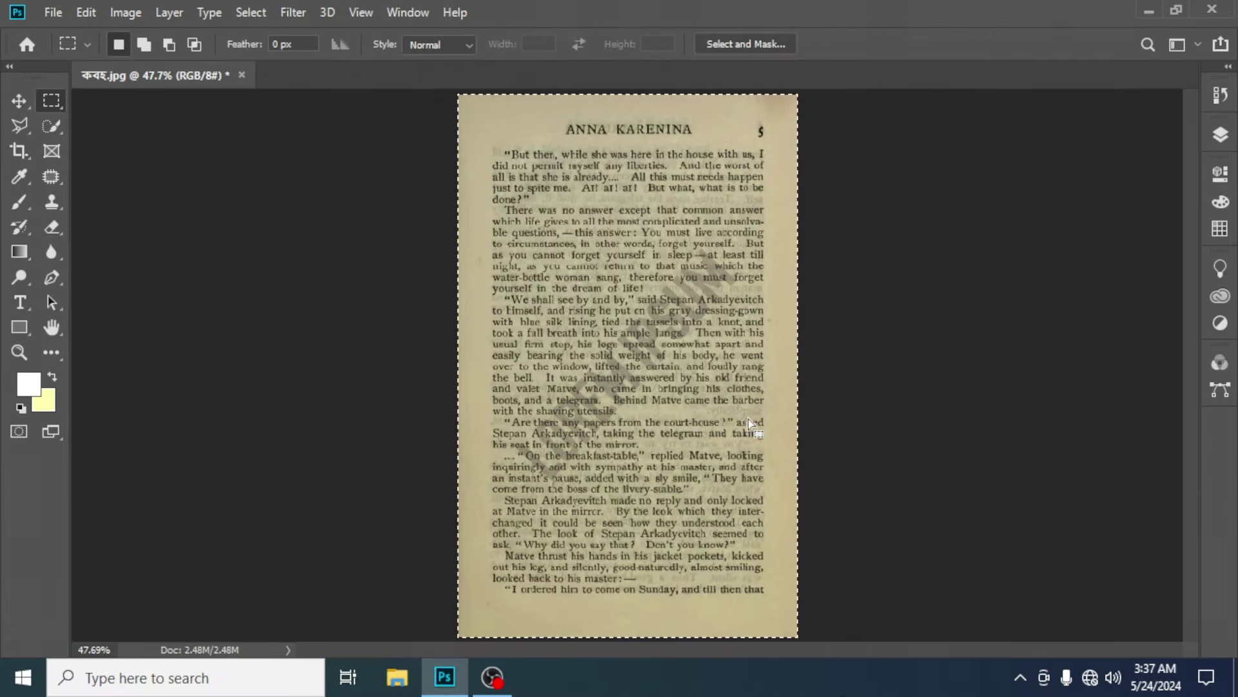
{"action": "left_click", "coordinate": [1220, 134]}
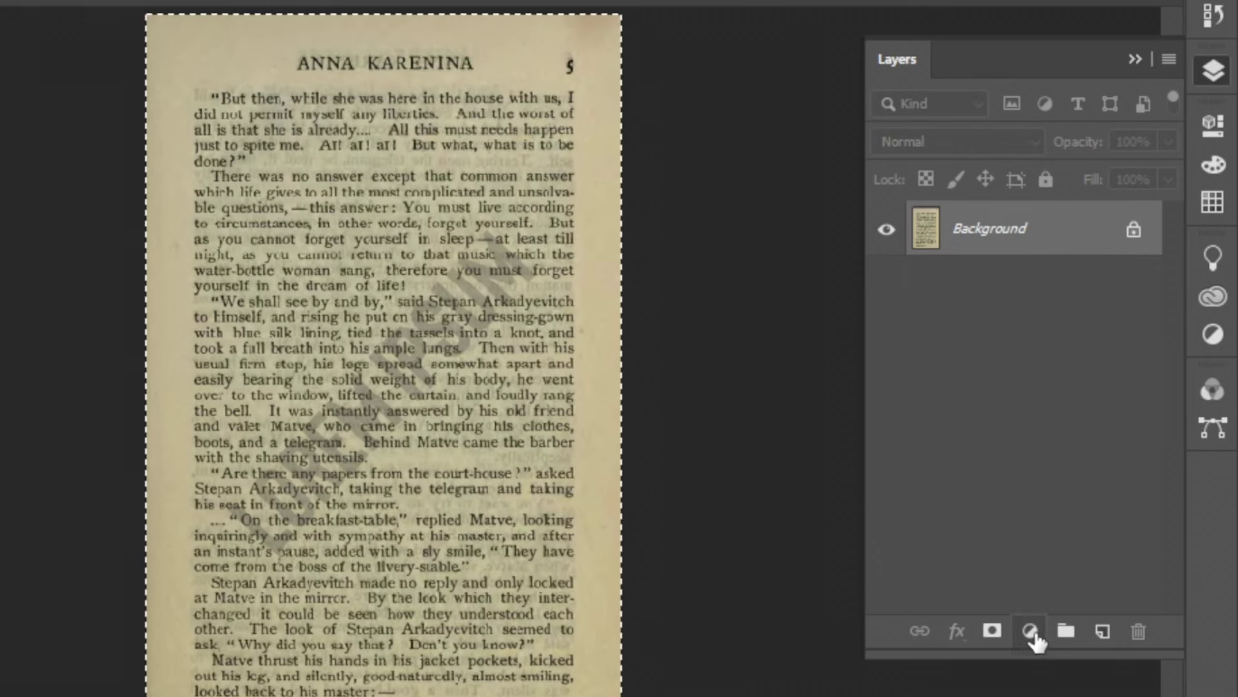
{"action": "left_click", "coordinate": [1032, 635]}
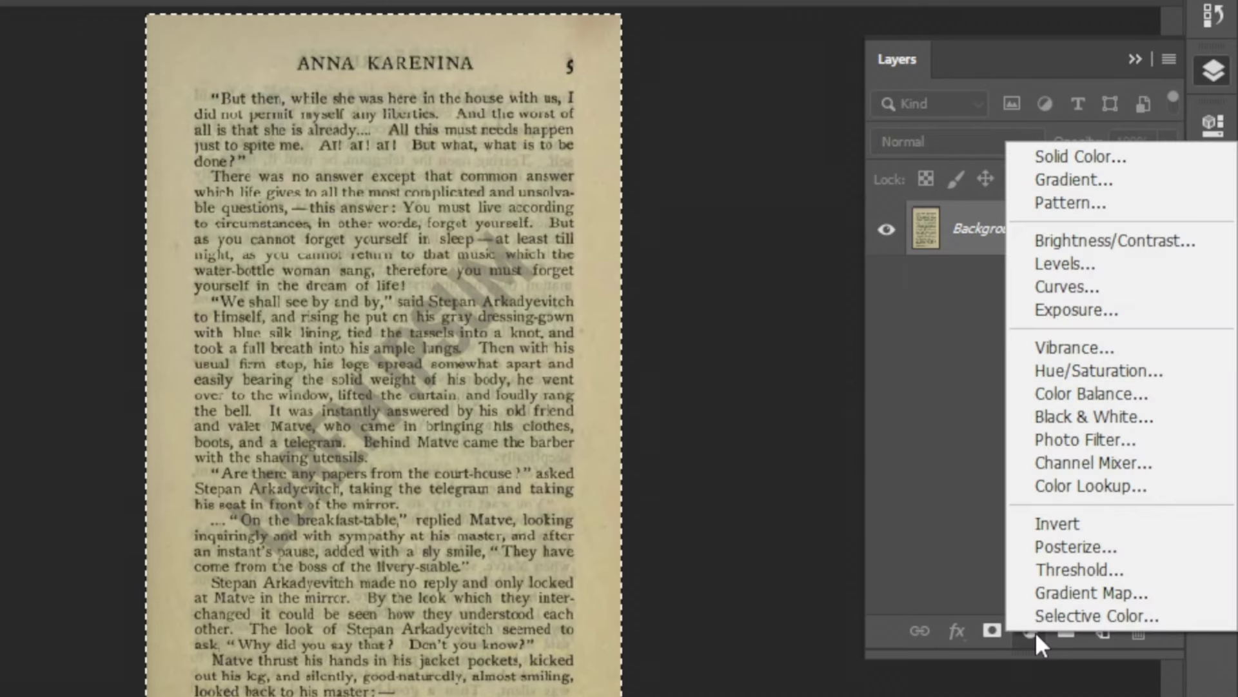
{"action": "left_click", "coordinate": [1066, 269]}
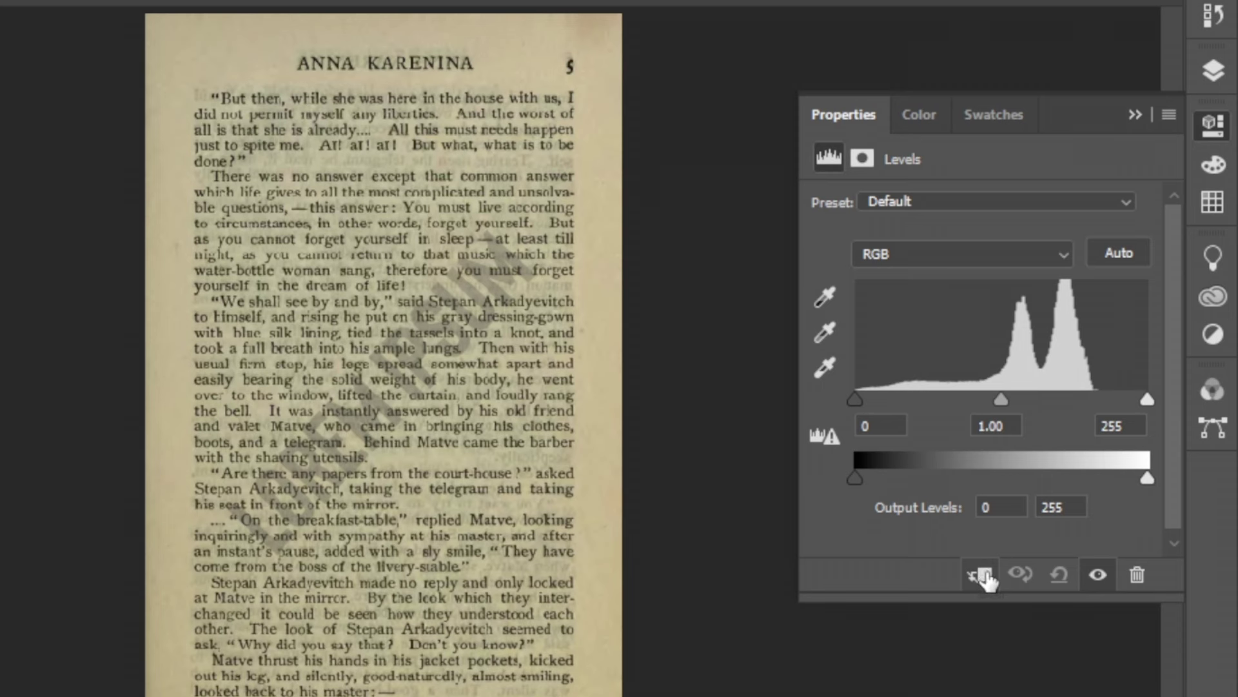
Clip the Levels layer to the scan and set input black 58, white 136.
{"action": "left_click", "coordinate": [980, 575]}
{"action": "left_click_drag", "start_coordinate": [1148, 398], "coordinate": [1011, 398]}
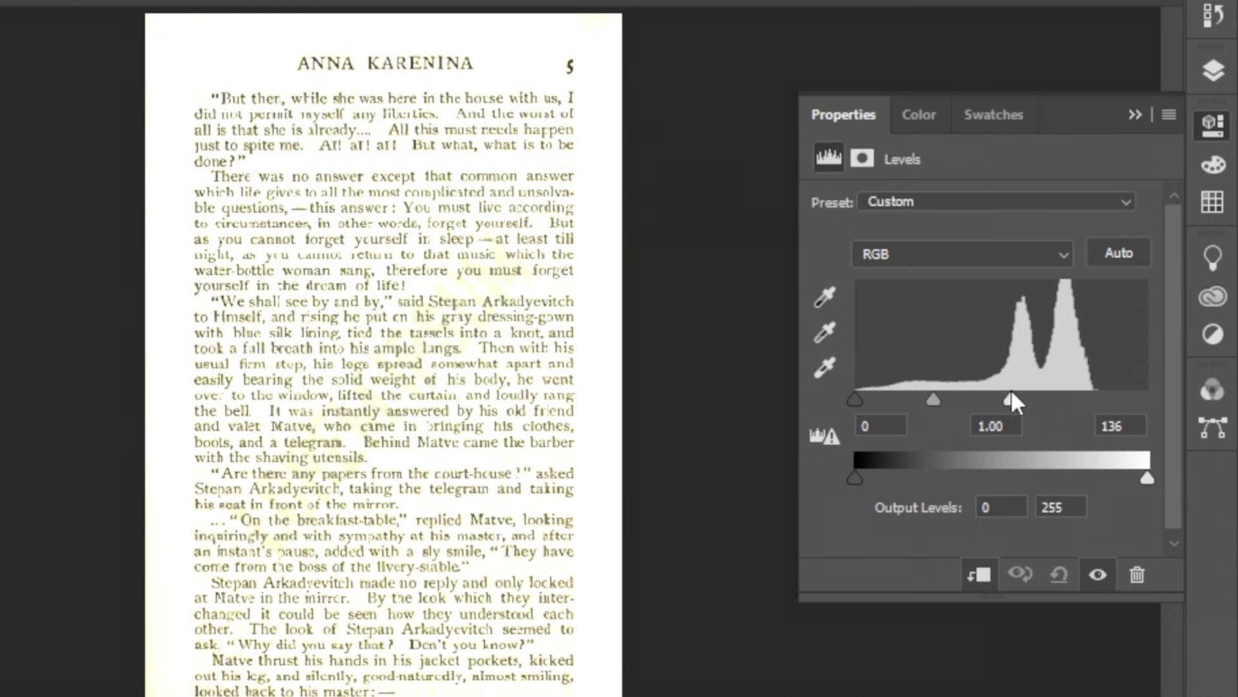
{"action": "left_click_drag", "start_coordinate": [854, 399], "coordinate": [921, 398]}
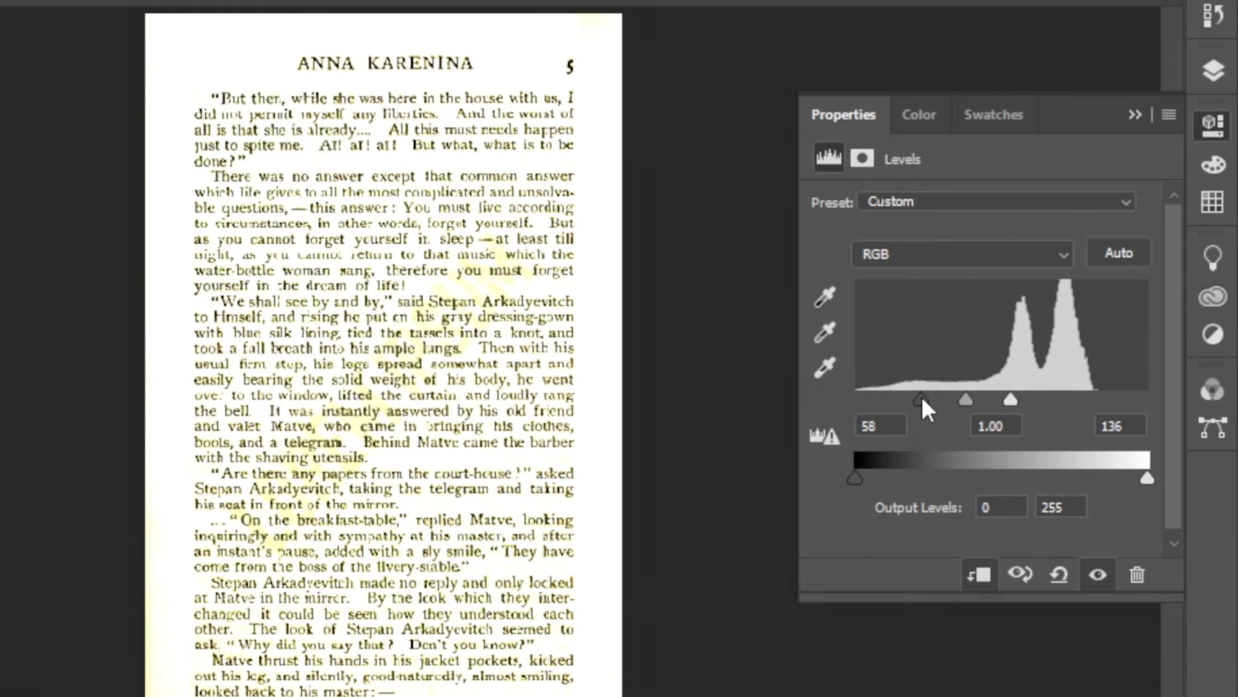
{"action": "left_click", "coordinate": [1138, 112]}
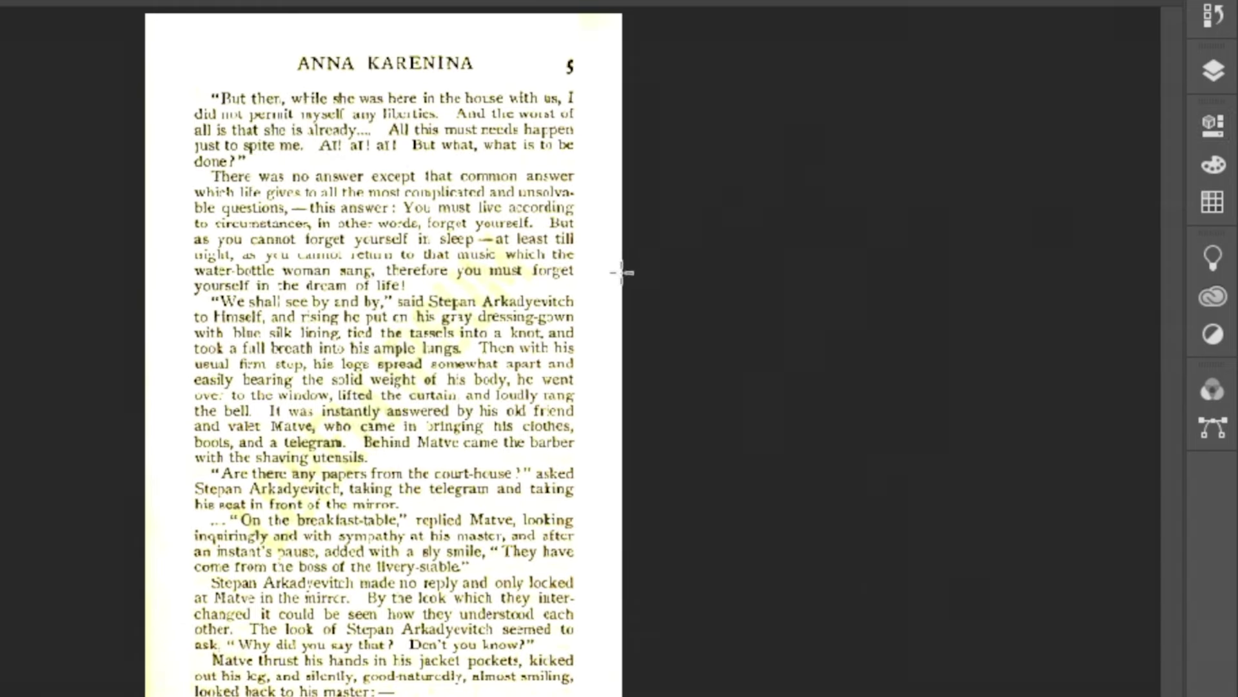
{"action": "scroll", "coordinate": [678, 341], "scroll_direction": "up", "scroll_amount": 2}
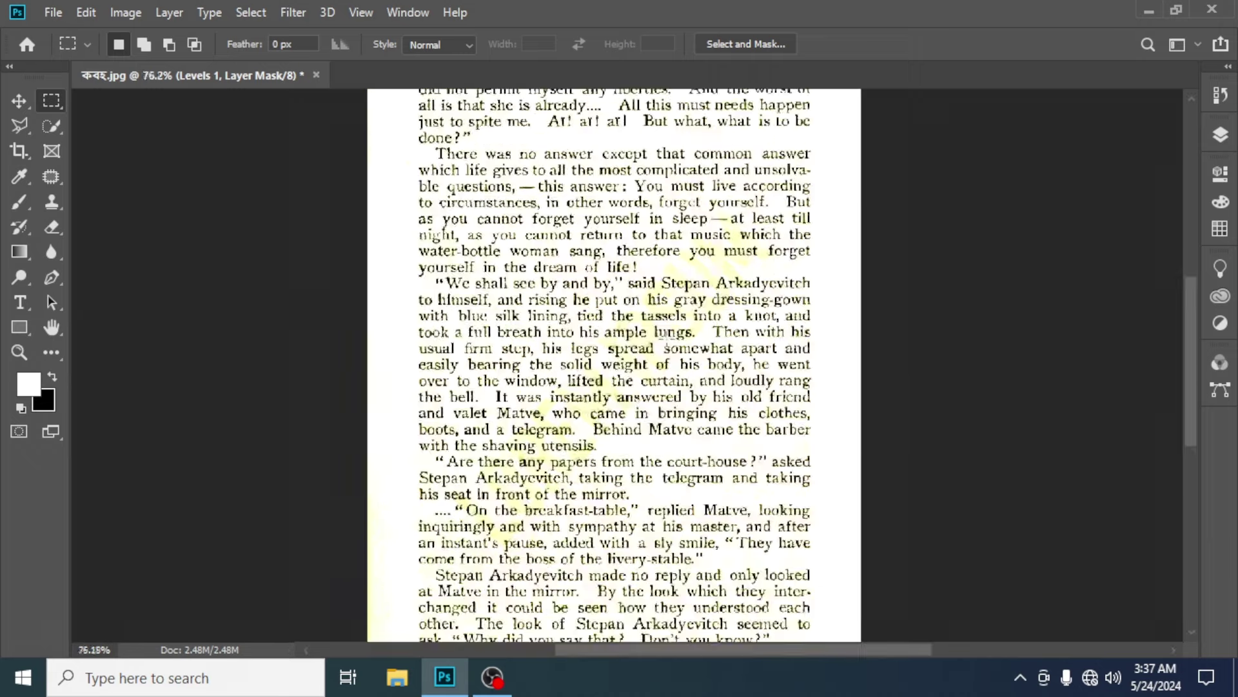
{"action": "scroll", "coordinate": [677, 341], "scroll_direction": "up", "scroll_amount": 1}
{"action": "scroll", "coordinate": [677, 341], "scroll_direction": "up", "scroll_amount": 1}
{"action": "scroll", "coordinate": [677, 340], "scroll_direction": "down", "scroll_amount": 2}
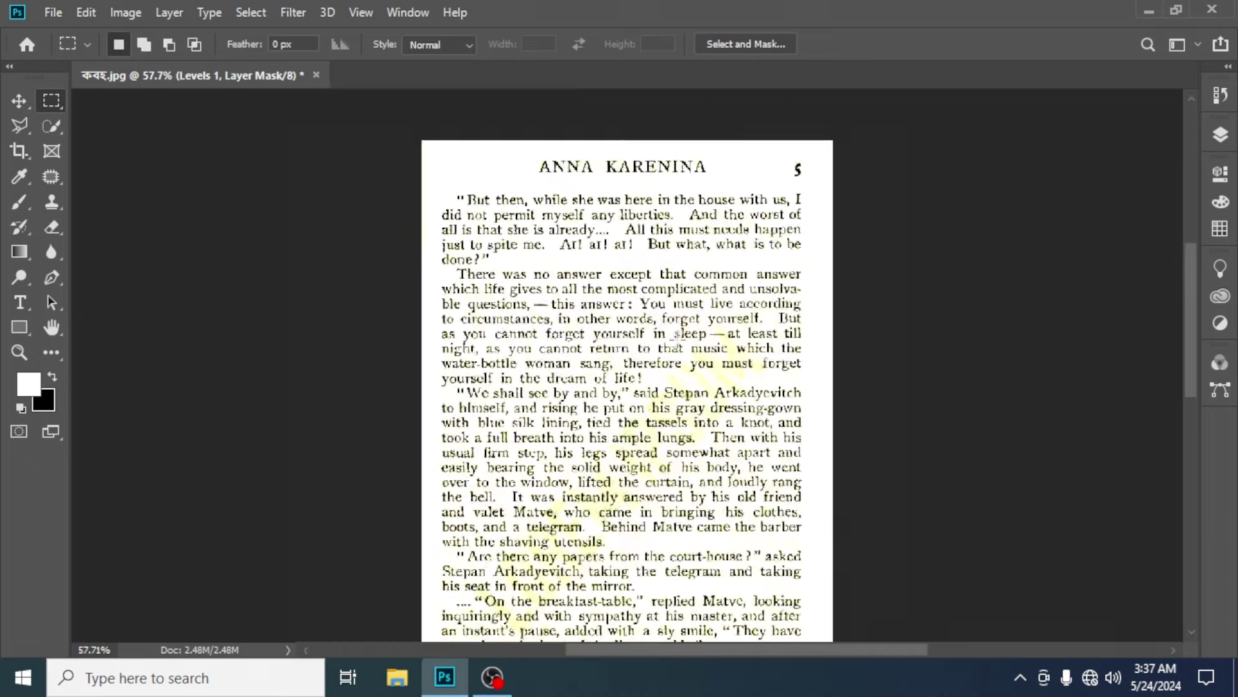
{"action": "scroll", "coordinate": [684, 345], "scroll_direction": "down", "scroll_amount": 1}
{"action": "scroll", "coordinate": [690, 349], "scroll_direction": "down", "scroll_amount": 2}
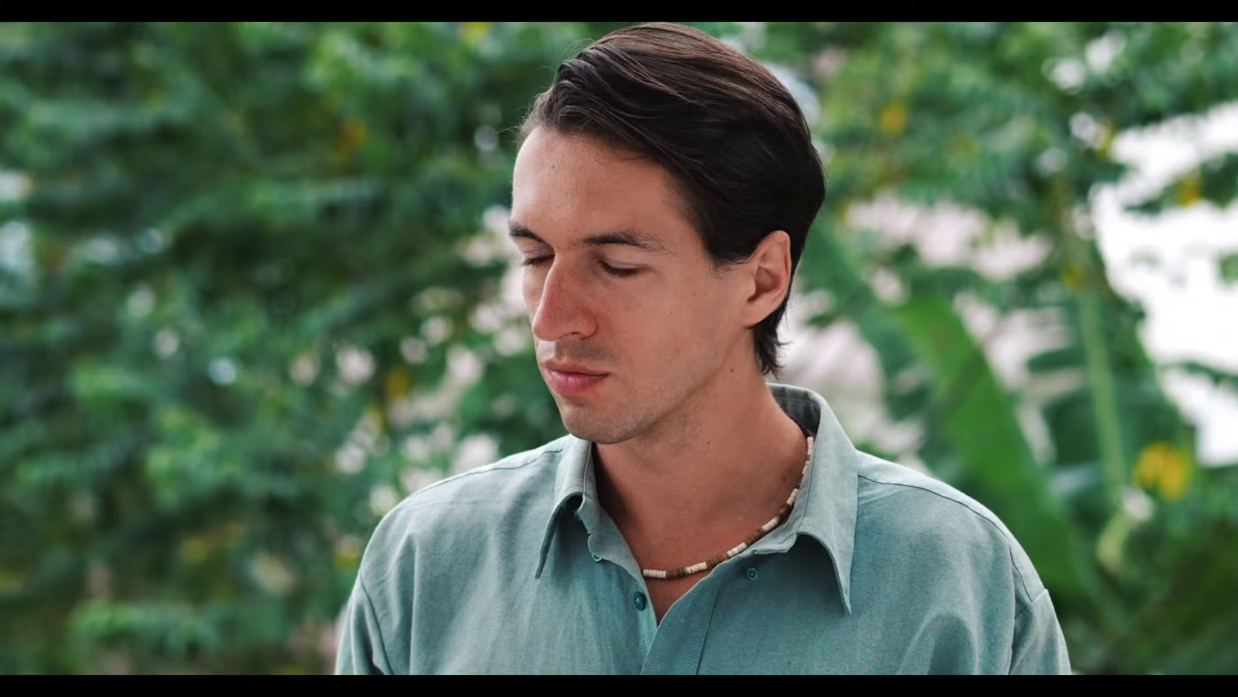